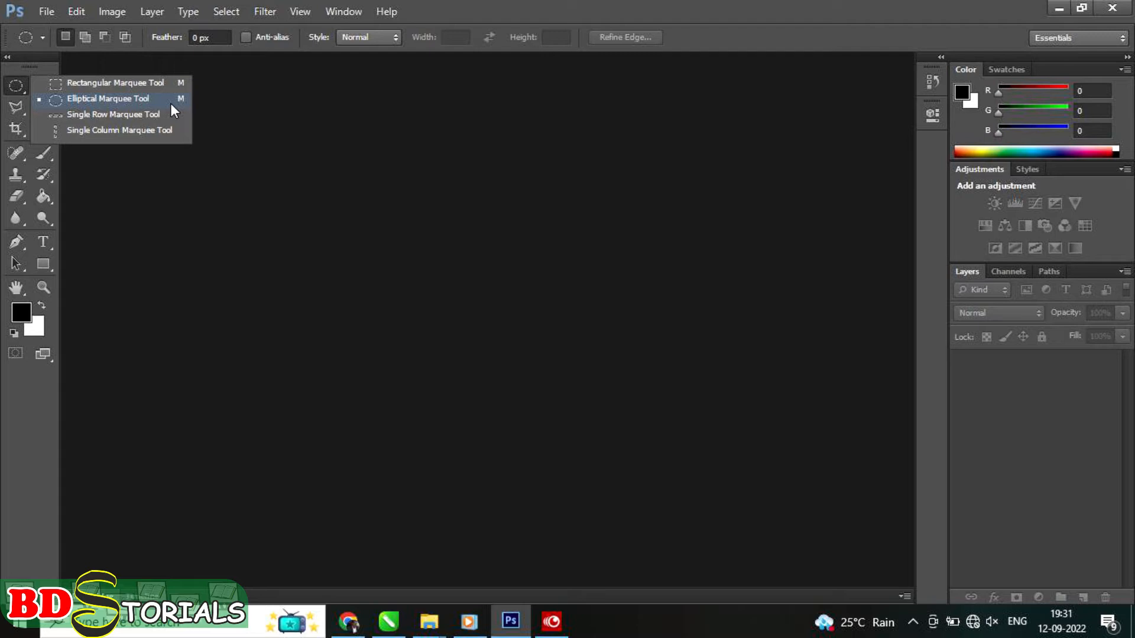
# Create a 1000 × 500 pixel RGB document at 72 pixels/inch with a white background, shown at 100%.
pyautogui.click(229, 109)
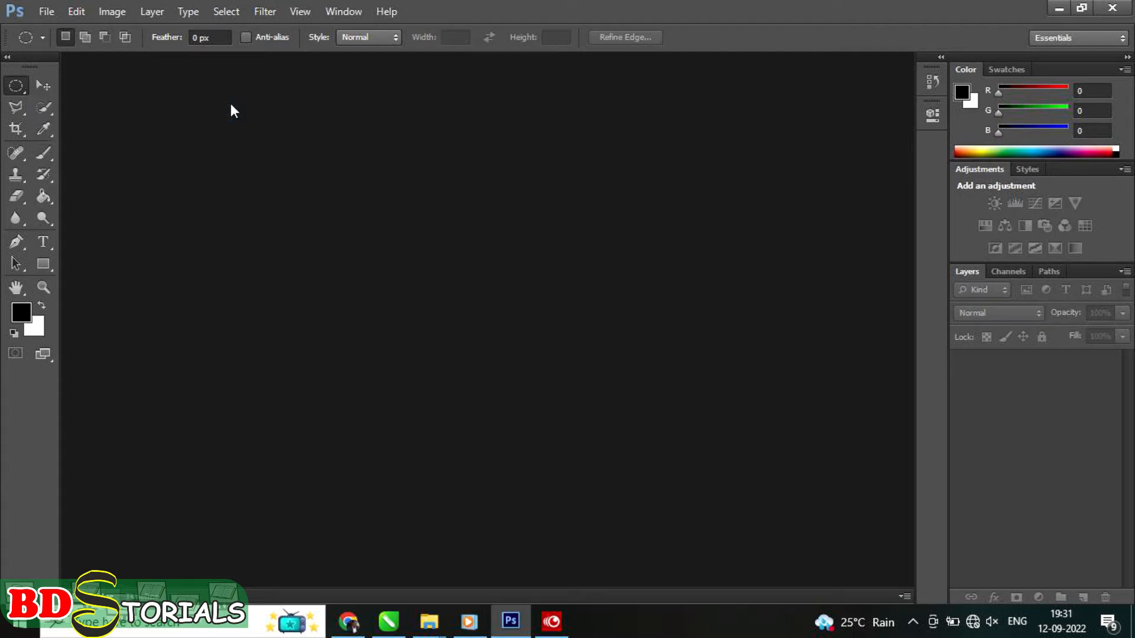
pyautogui.click(44, 13)
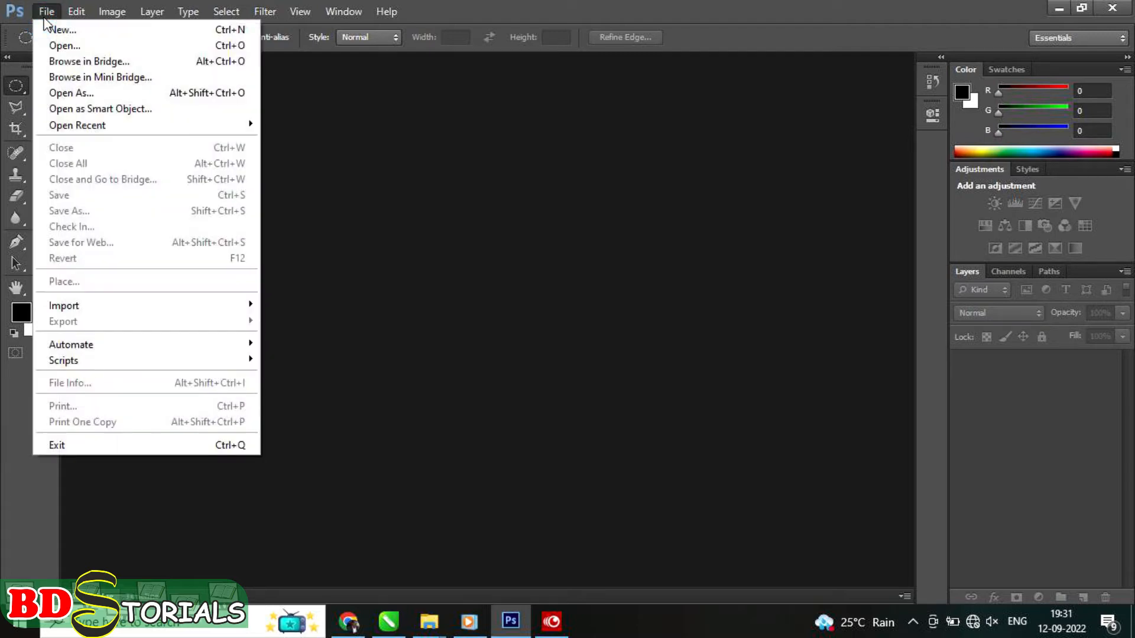
pyautogui.click(51, 30)
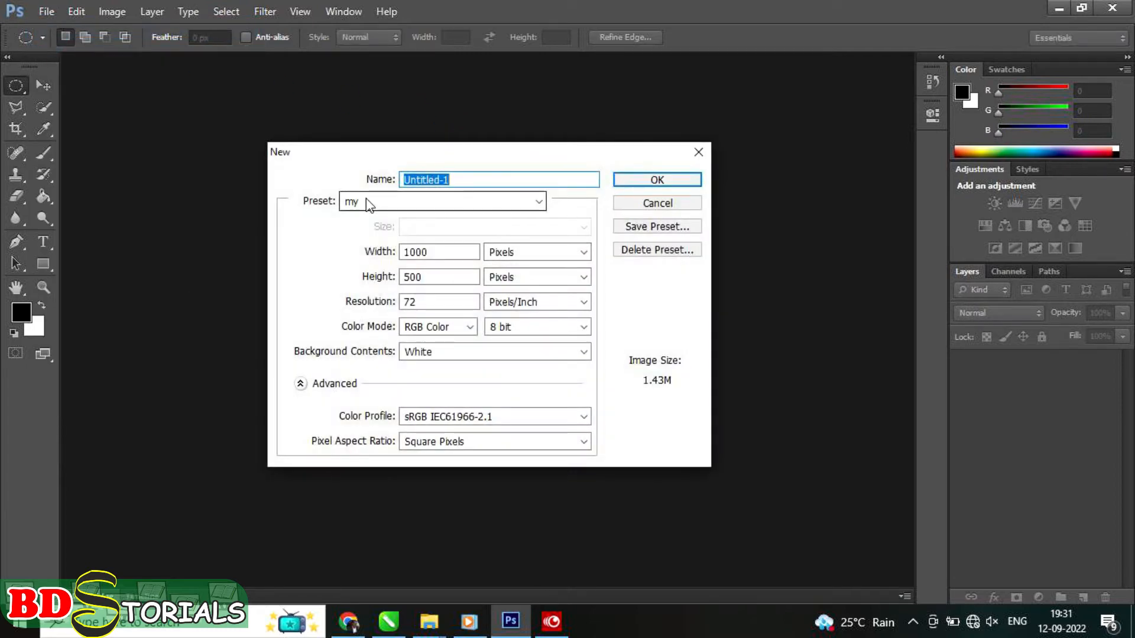
pyautogui.click(650, 180)
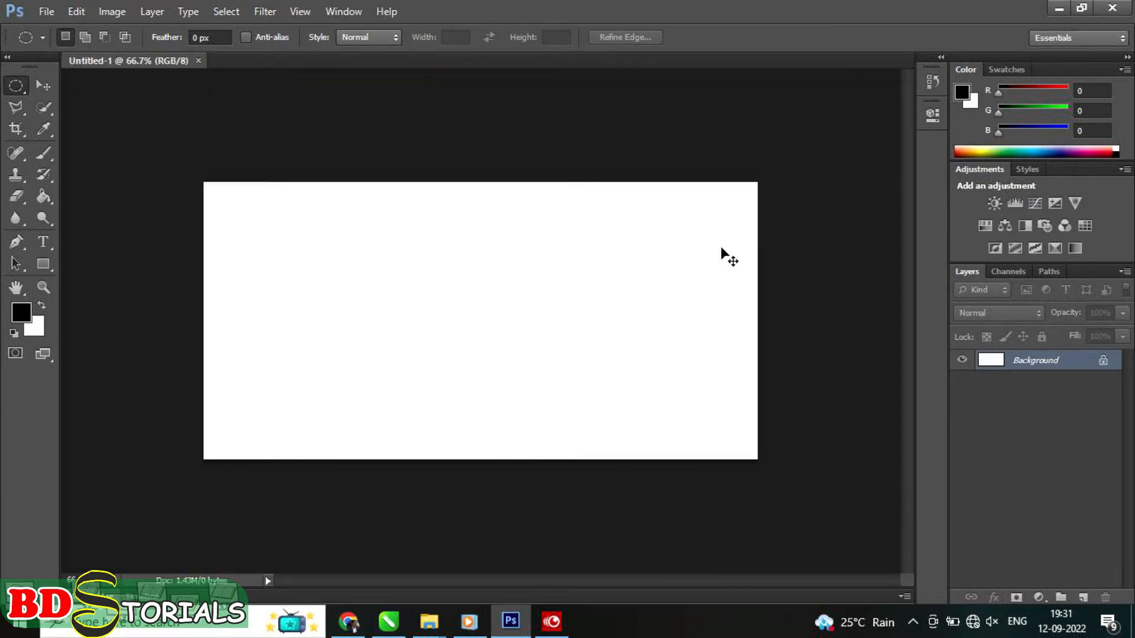
pyautogui.hotkey('ctrl', '1')
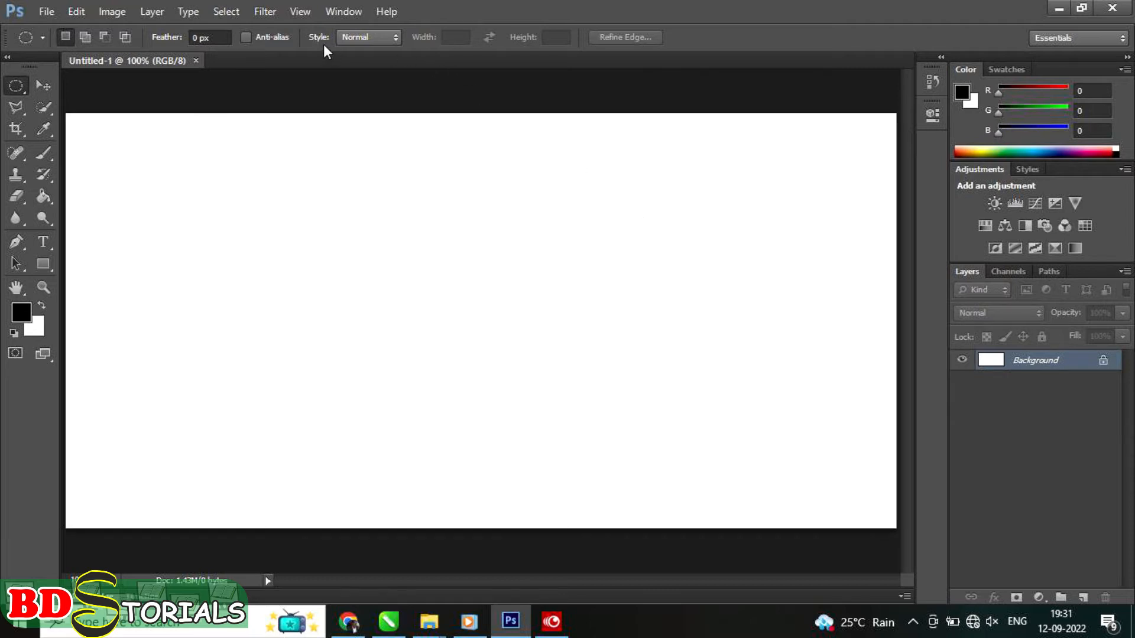
# Enable Anti-alias for the Elliptical Marquee, make a near-circular selection on the canvas's left half, fill it black and deselect.
pyautogui.click(246, 38)
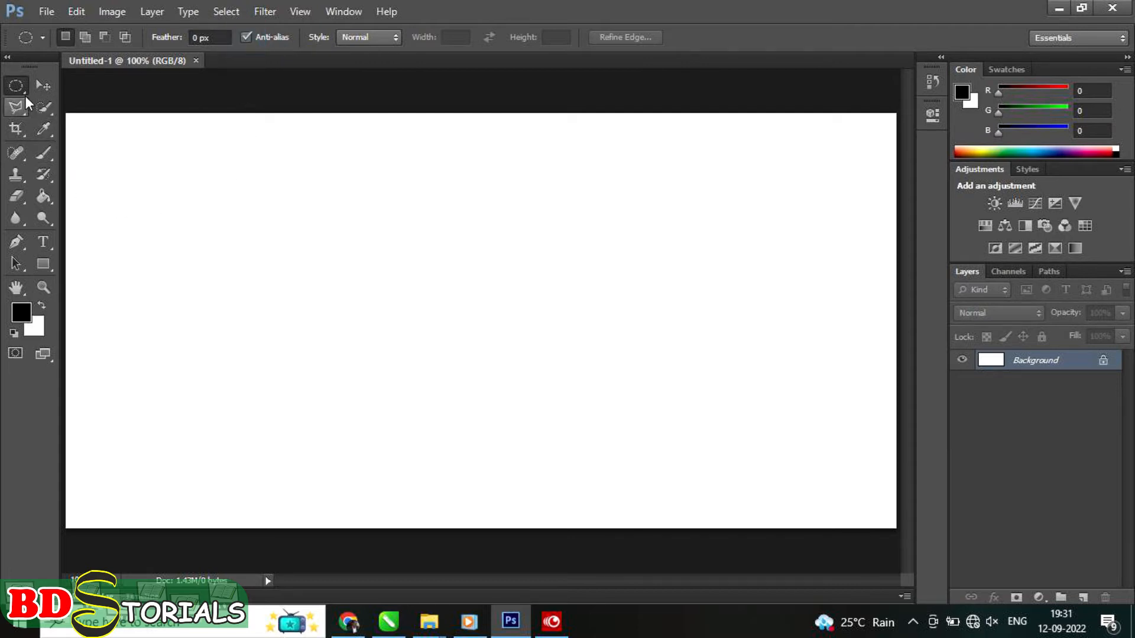
pyautogui.moveTo(113, 157); pyautogui.dragTo(407, 442)
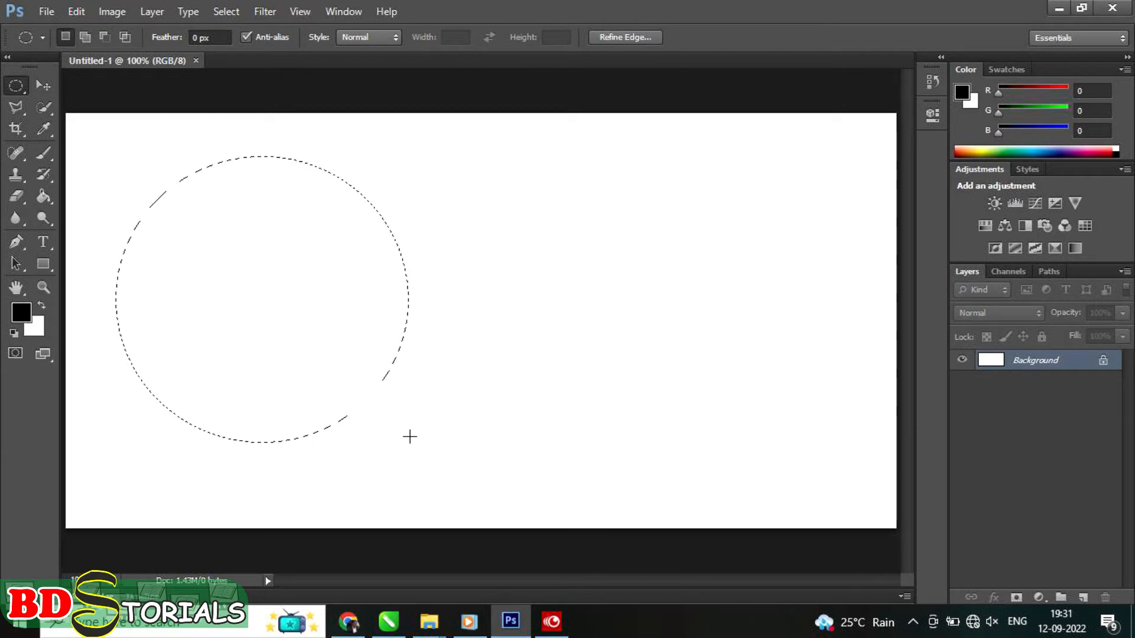
pyautogui.hotkey('alt', 'BackSpace')
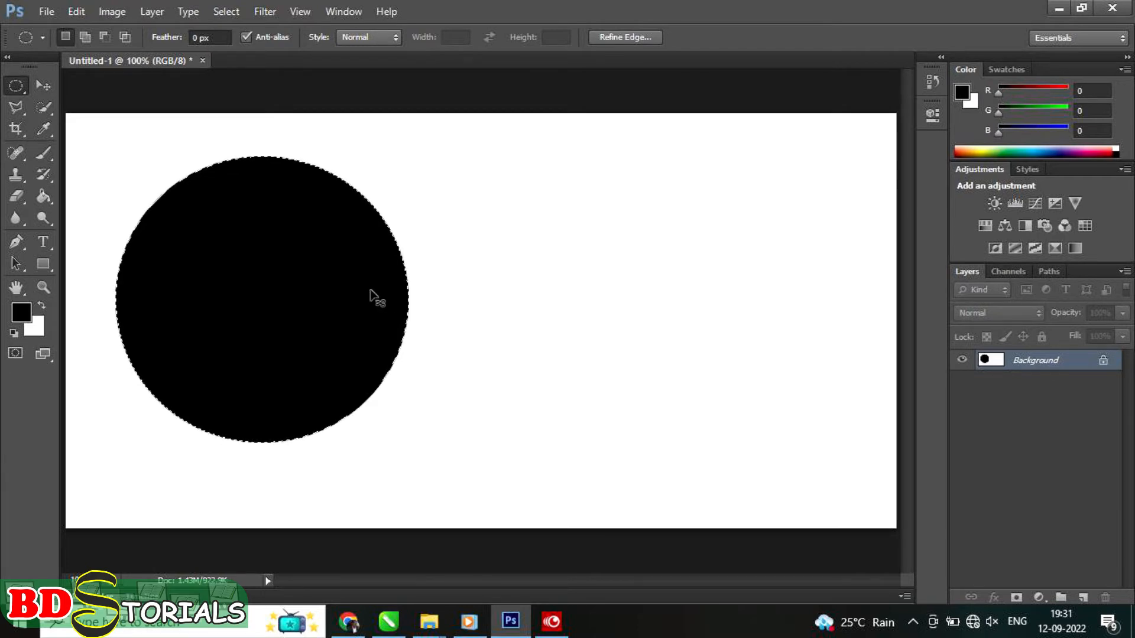
pyautogui.hotkey('ctrl', 'd')
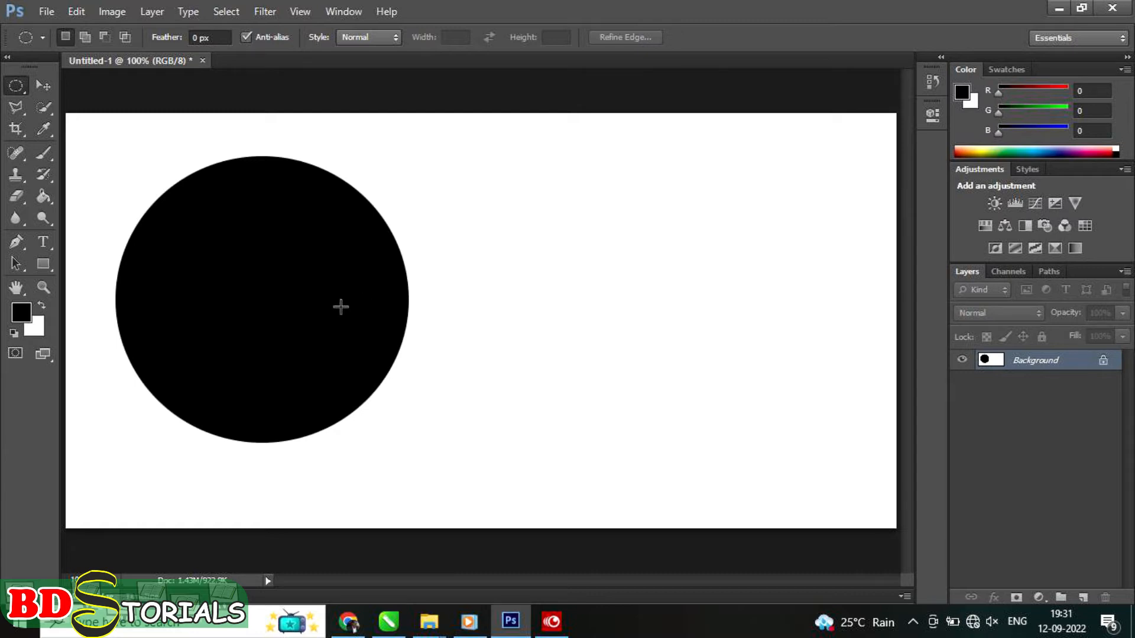
# Examine the right edge of the black circle at high magnification to see how anti-aliasing renders its pixels.
pyautogui.scroll(1, 341, 307)
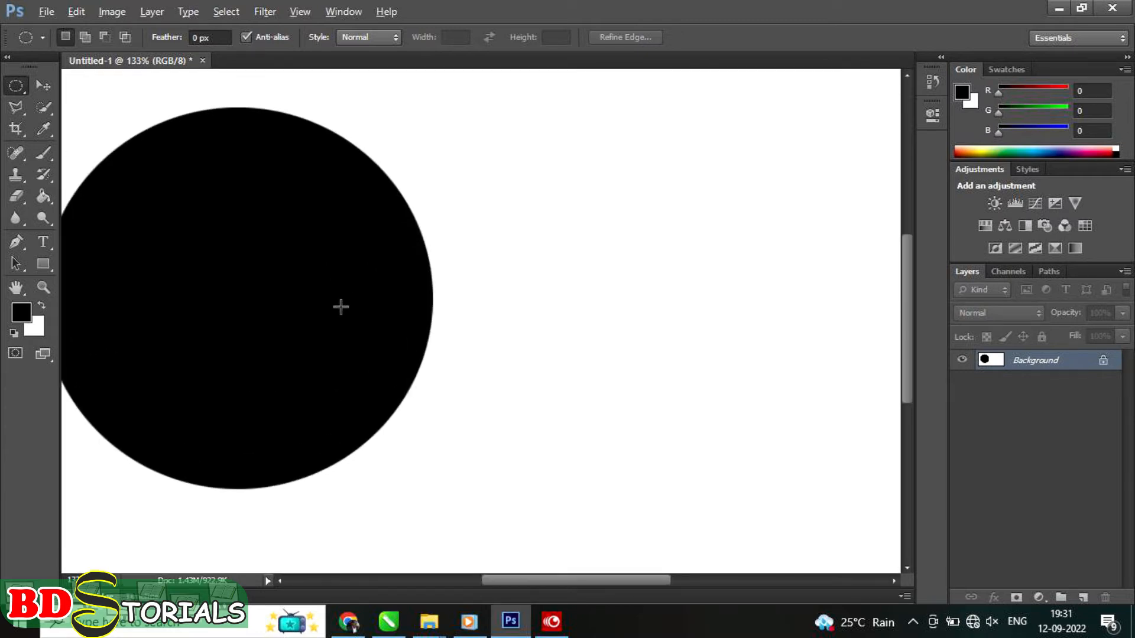
pyautogui.scroll(2, 341, 307)
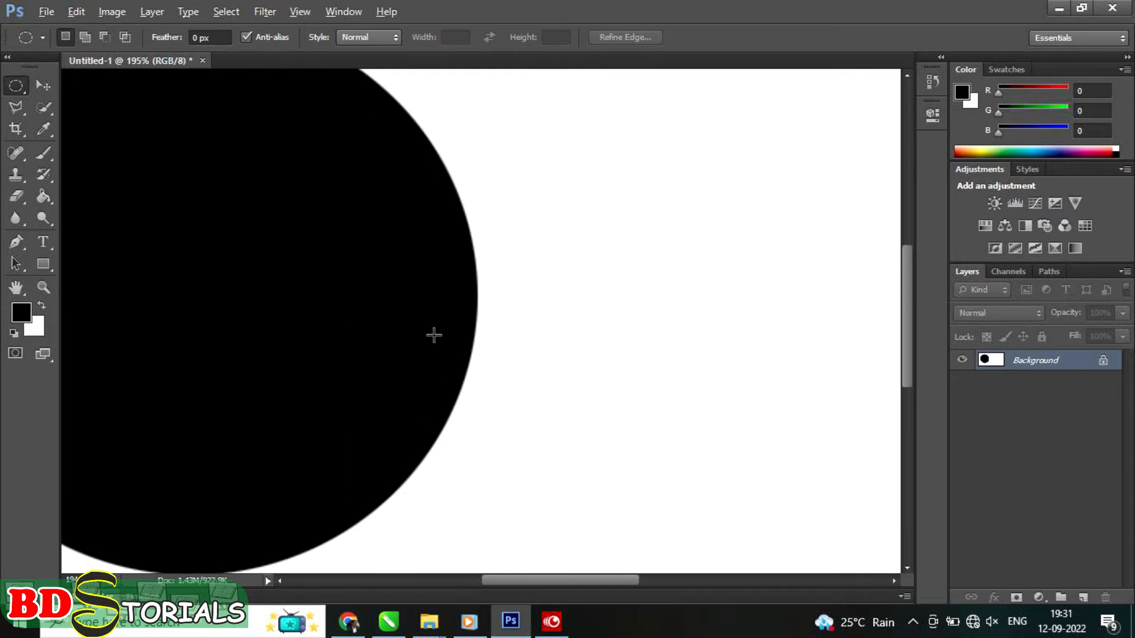
pyautogui.scroll(1, 434, 335)
pyautogui.scroll(4, 480, 314)
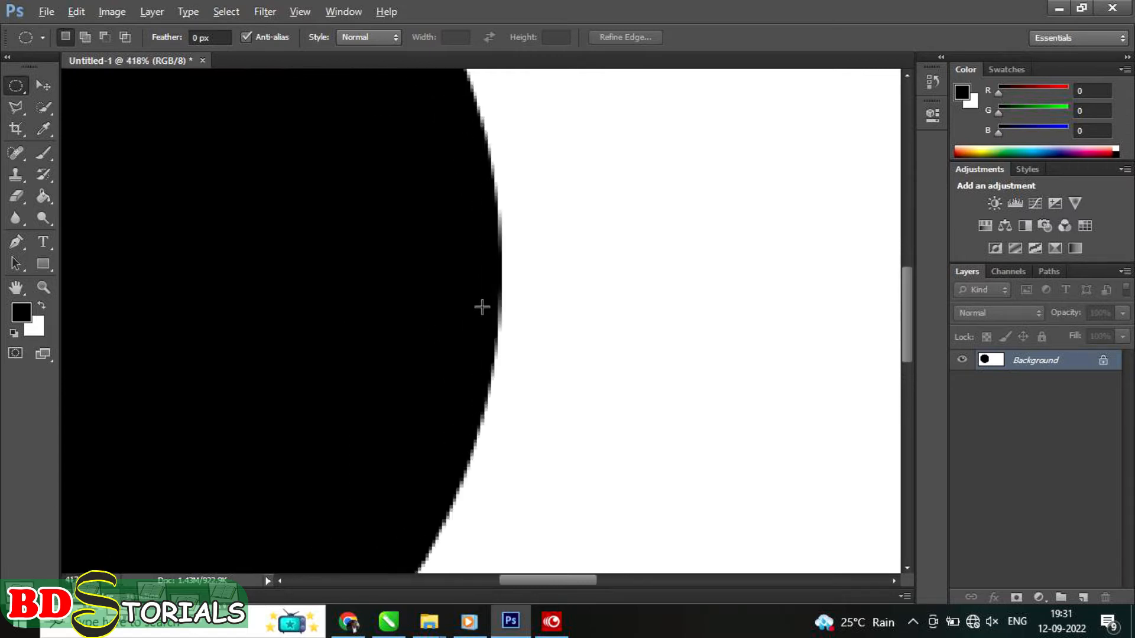
pyautogui.scroll(3, 514, 320)
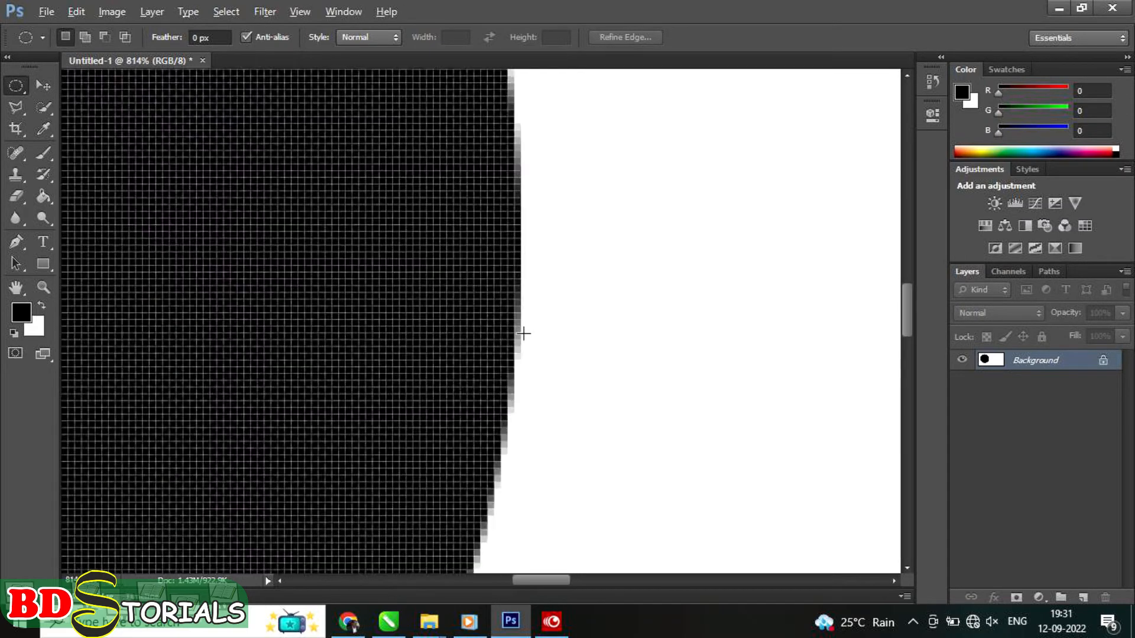
pyautogui.scroll(1, 503, 303)
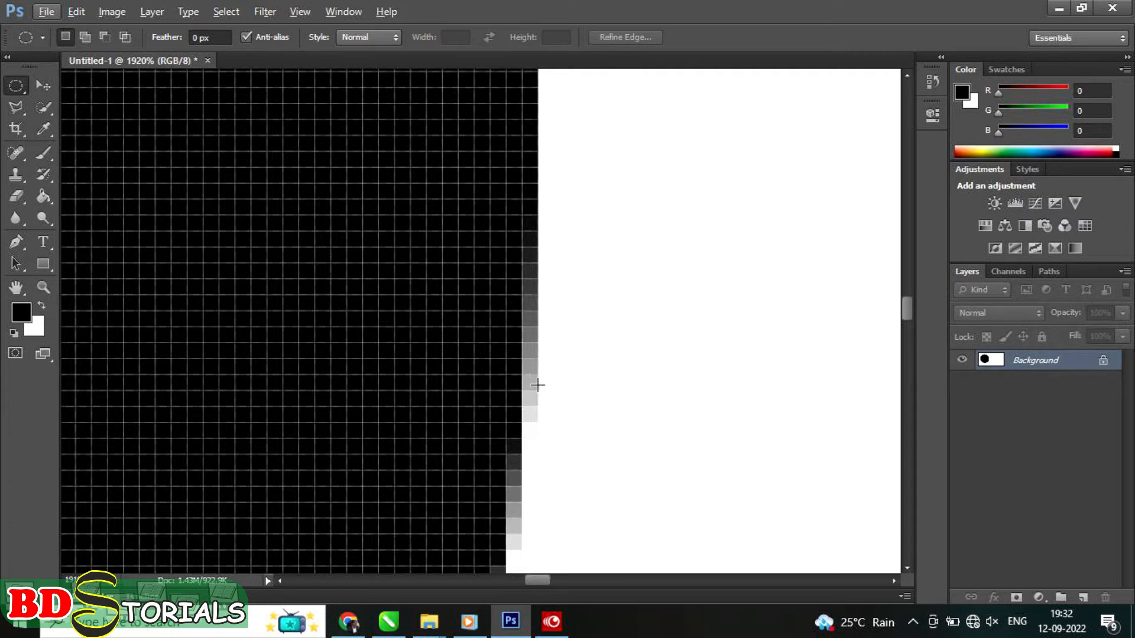
pyautogui.scroll(-1, 547, 402)
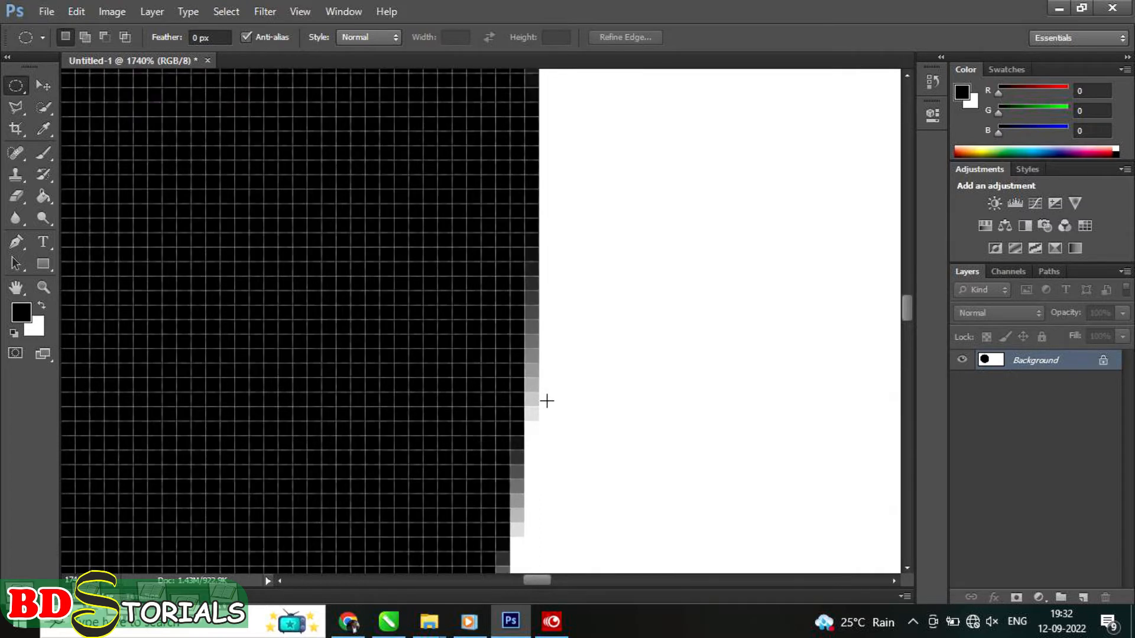
pyautogui.scroll(-2, 547, 401)
pyautogui.scroll(-5, 541, 405)
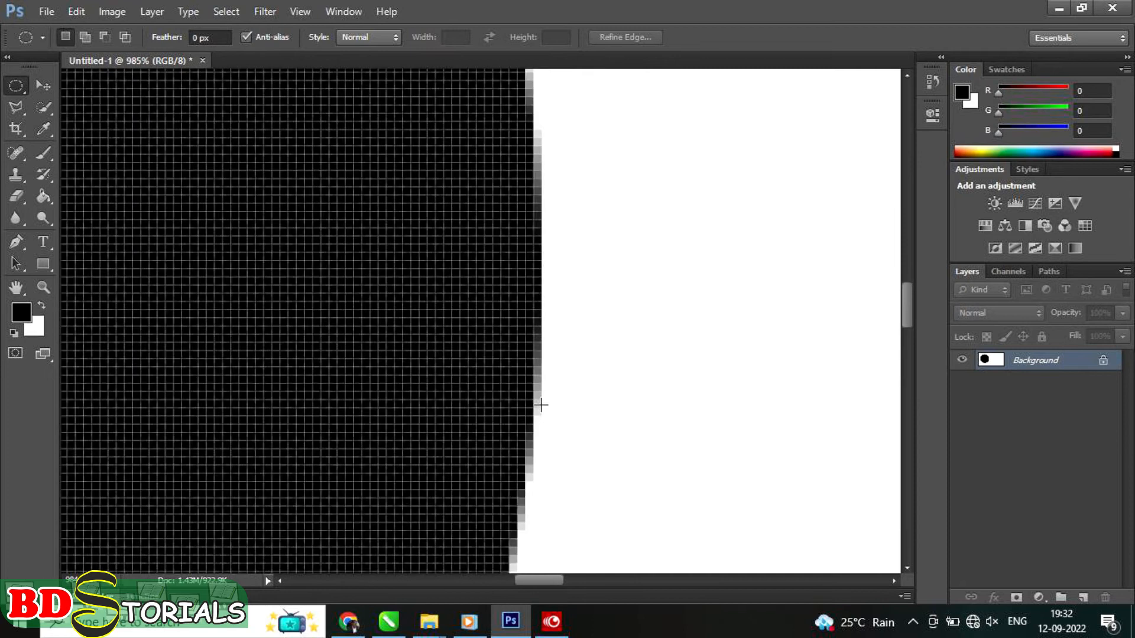
pyautogui.scroll(-1, 538, 403)
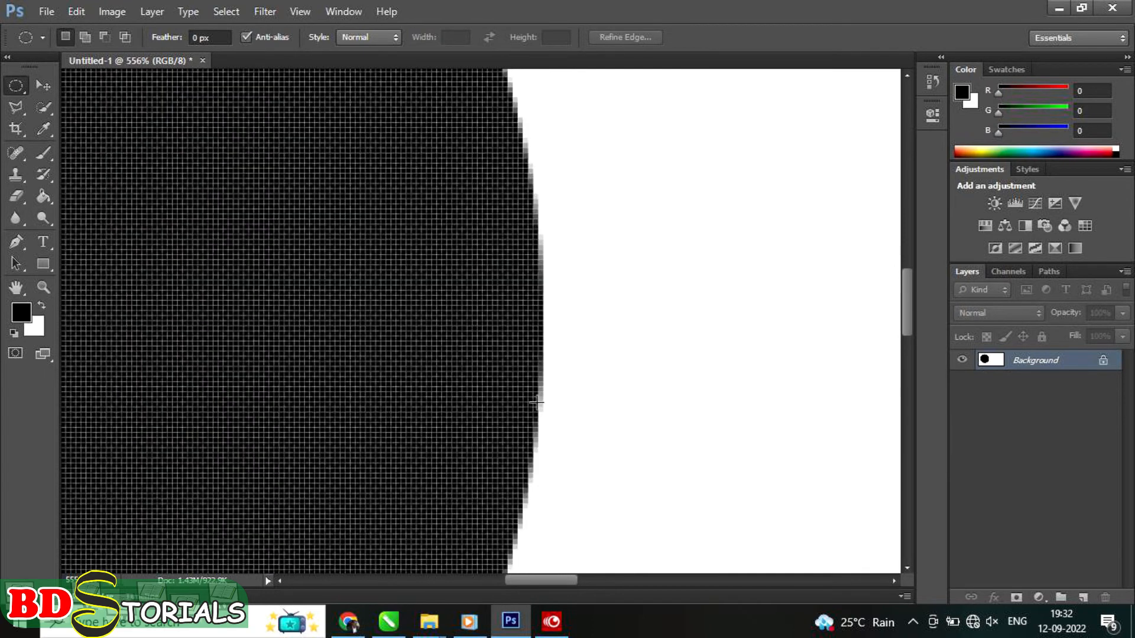
pyautogui.scroll(-1, 537, 402)
pyautogui.scroll(-1, 536, 401)
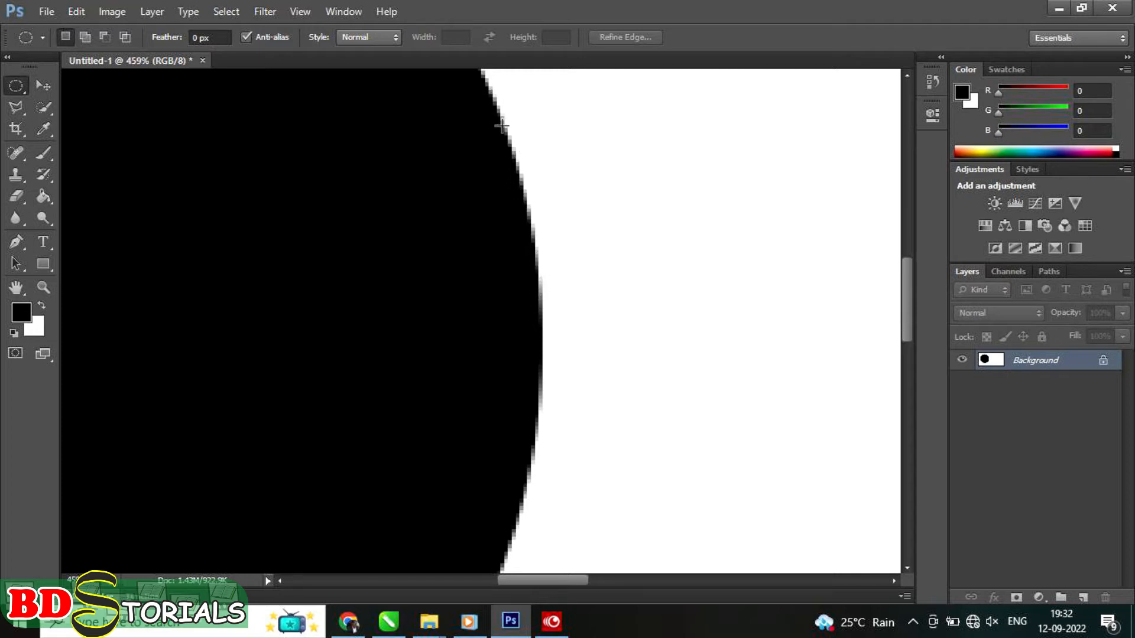
# Disable Anti-alias, make a second near-circular selection to the right of the first circle, fill it black and deselect.
pyautogui.hotkey('ctrl', '1')
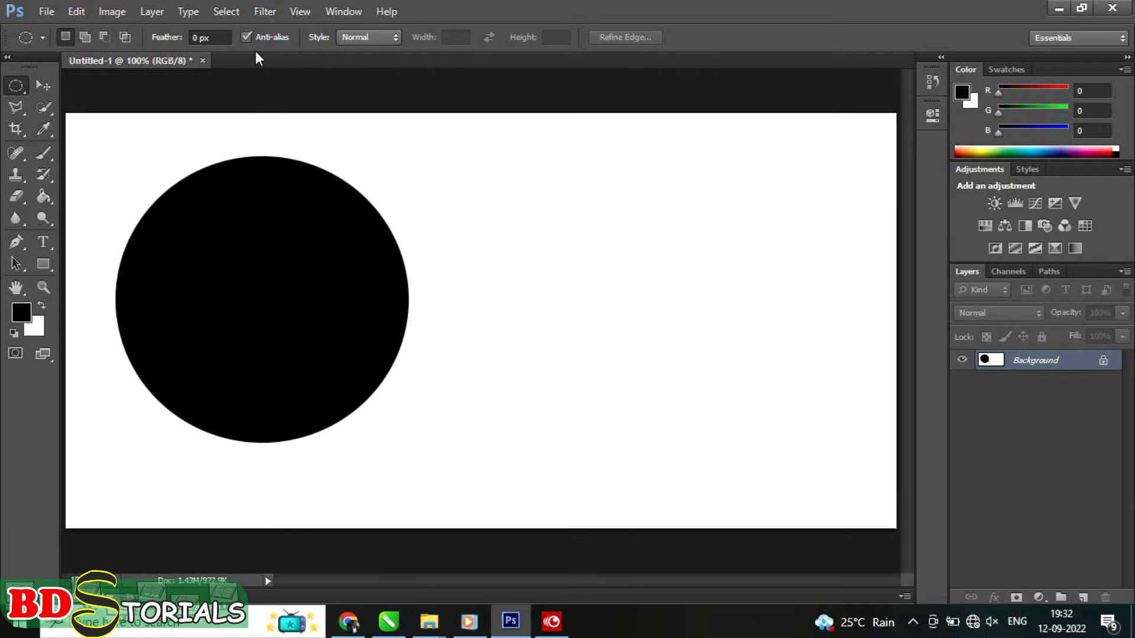
pyautogui.click(243, 37)
pyautogui.moveTo(458, 160); pyautogui.dragTo(743, 439)
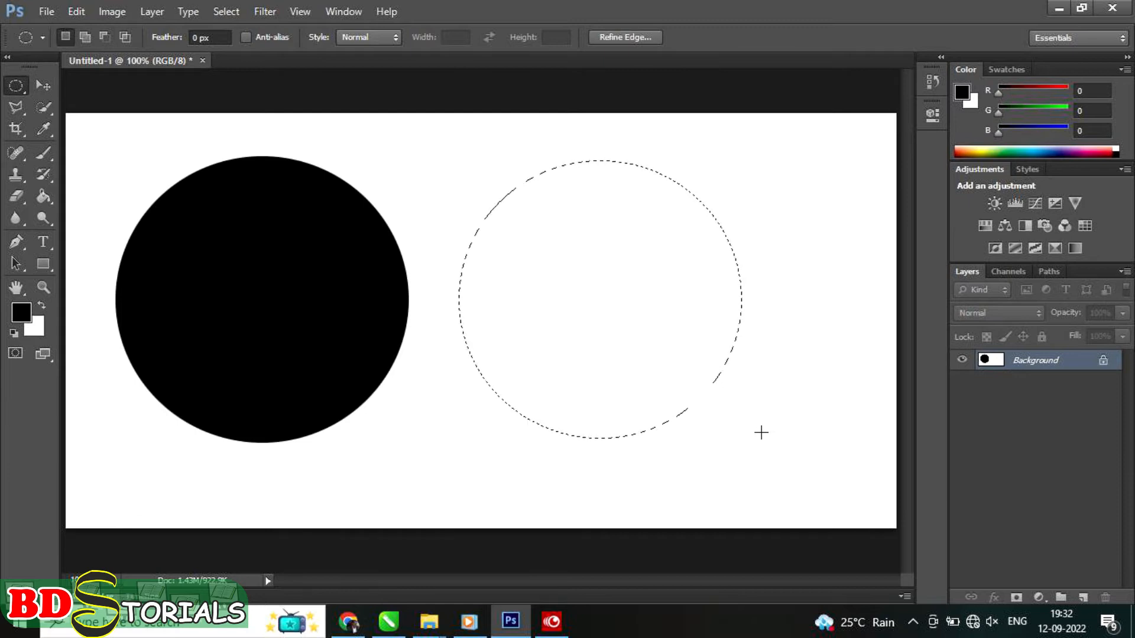
pyautogui.hotkey('alt', 'BackSpace')
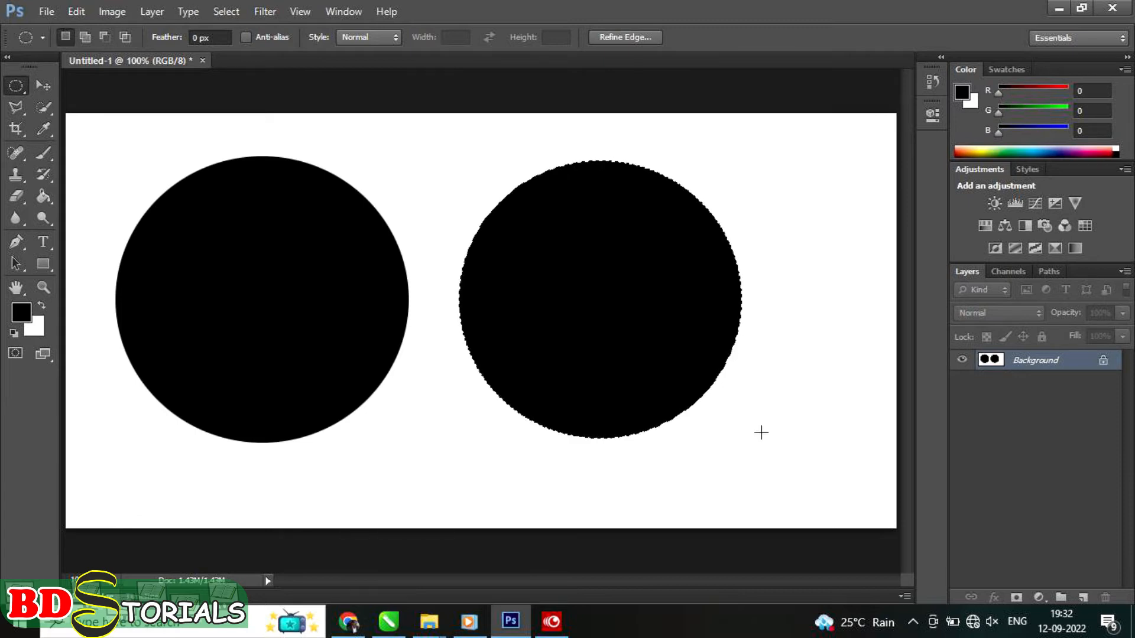
pyautogui.hotkey('ctrl', 'd')
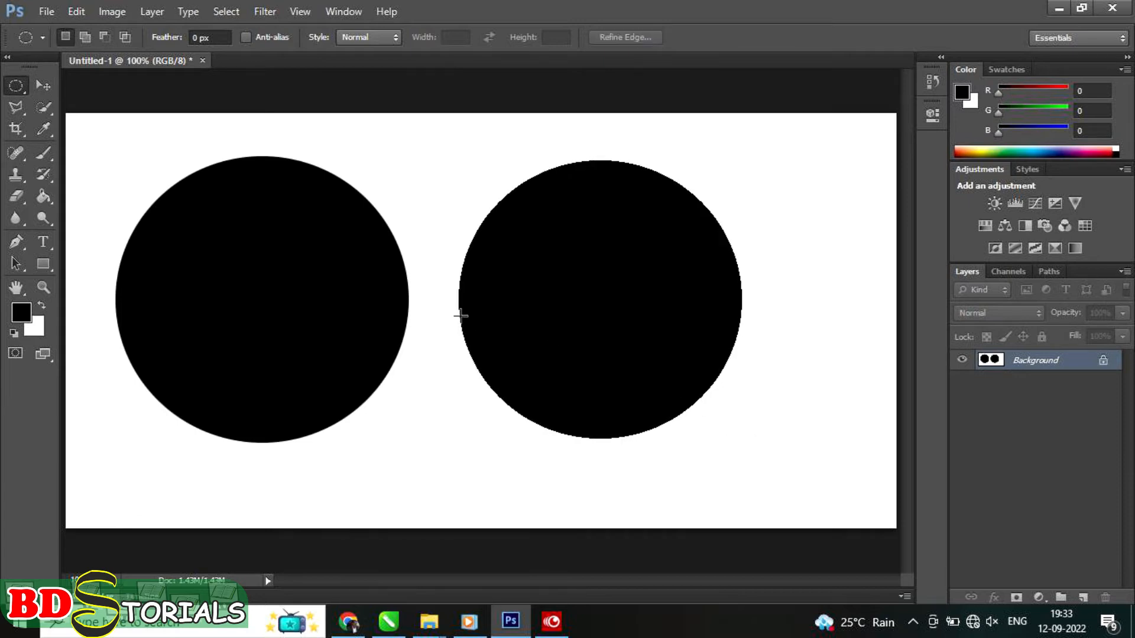
# Compare the facing edges of the two circles up close, and turn Anti-alias back on for the Elliptical Marquee.
pyautogui.scroll(5, 436, 315)
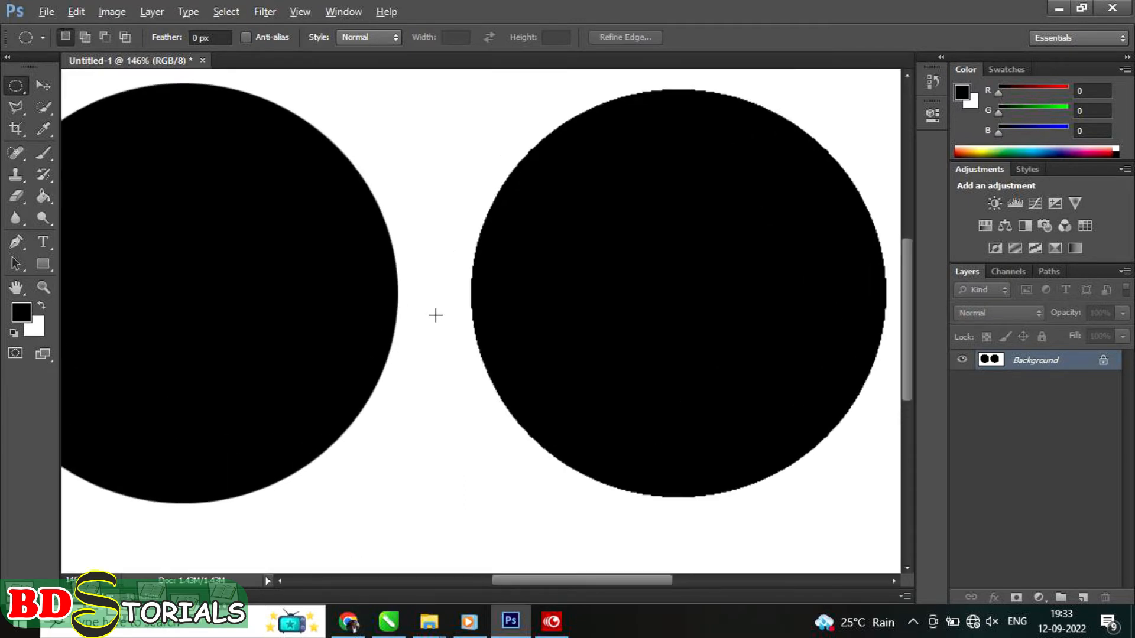
pyautogui.scroll(3, 435, 316)
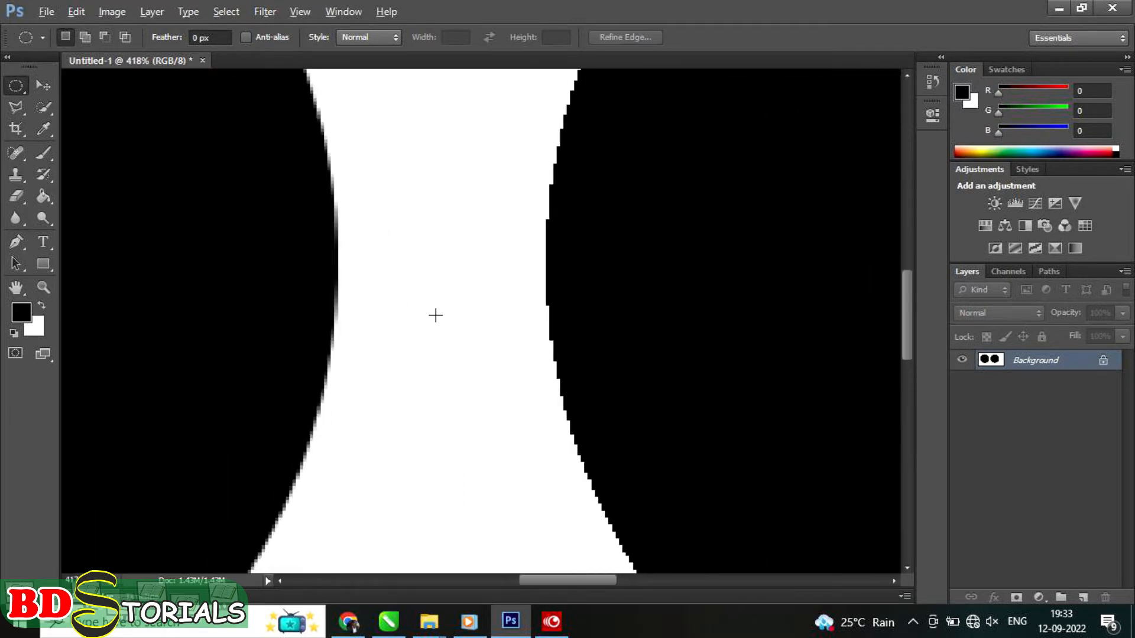
pyautogui.scroll(1, 436, 315)
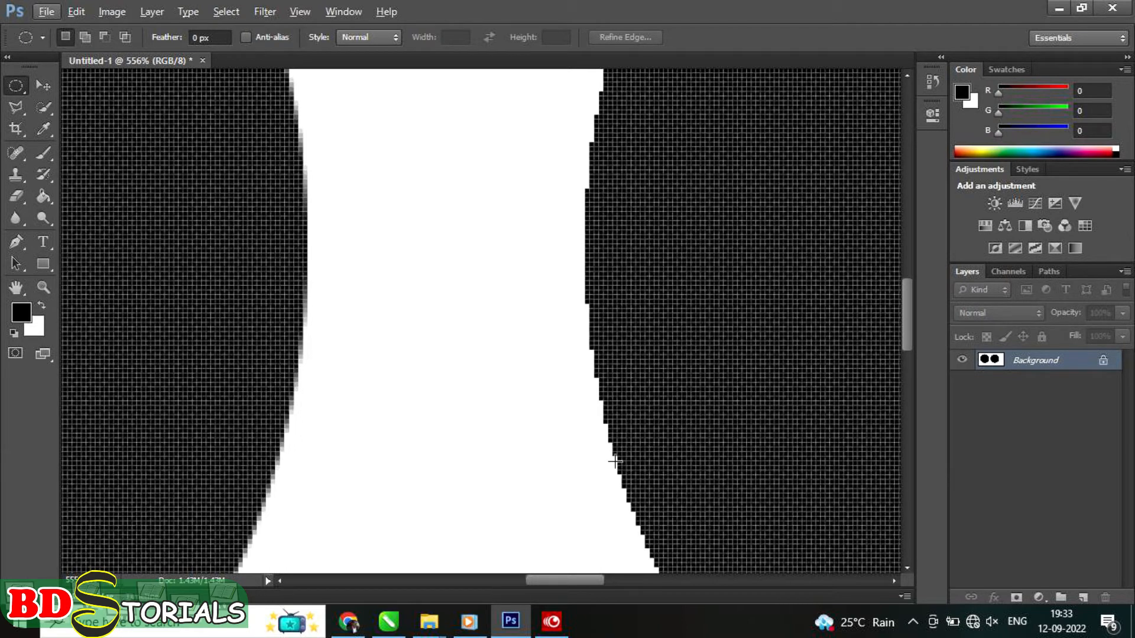
pyautogui.click(247, 38)
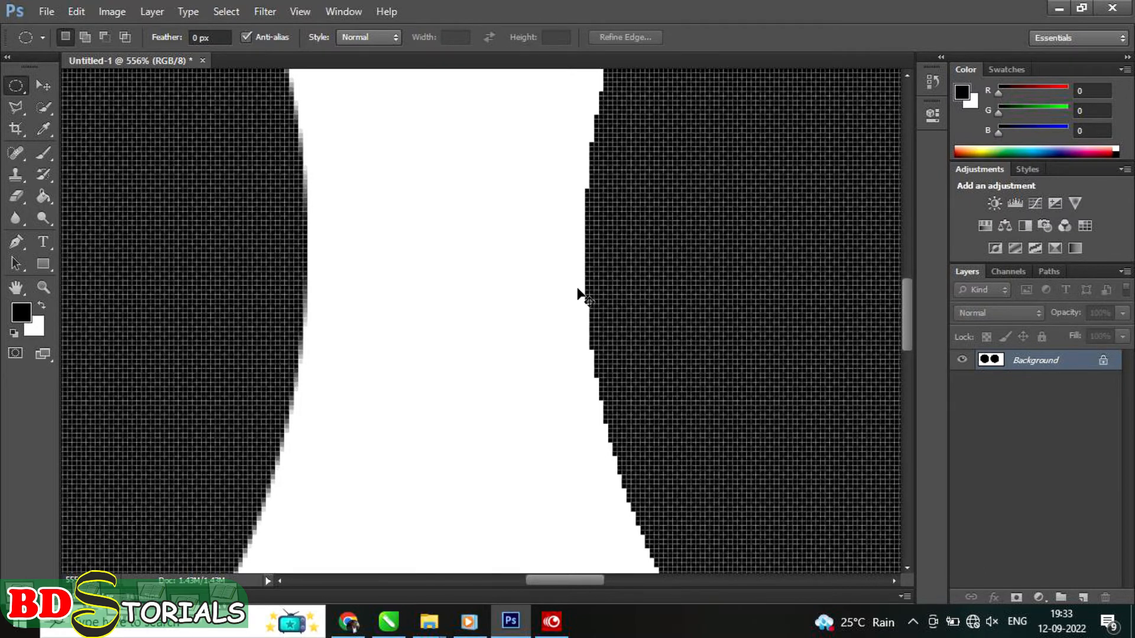
pyautogui.hotkey('ctrl', '1')
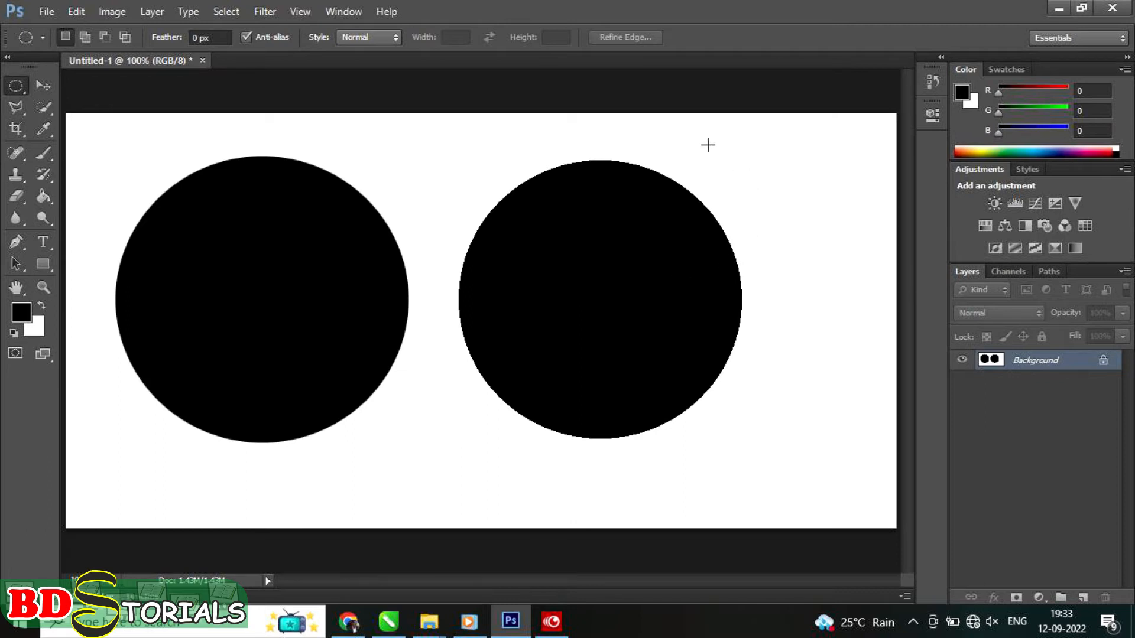
# Switch to the Lasso tool and undo both black circles to restore the blank white canvas.
pyautogui.click(25, 115)
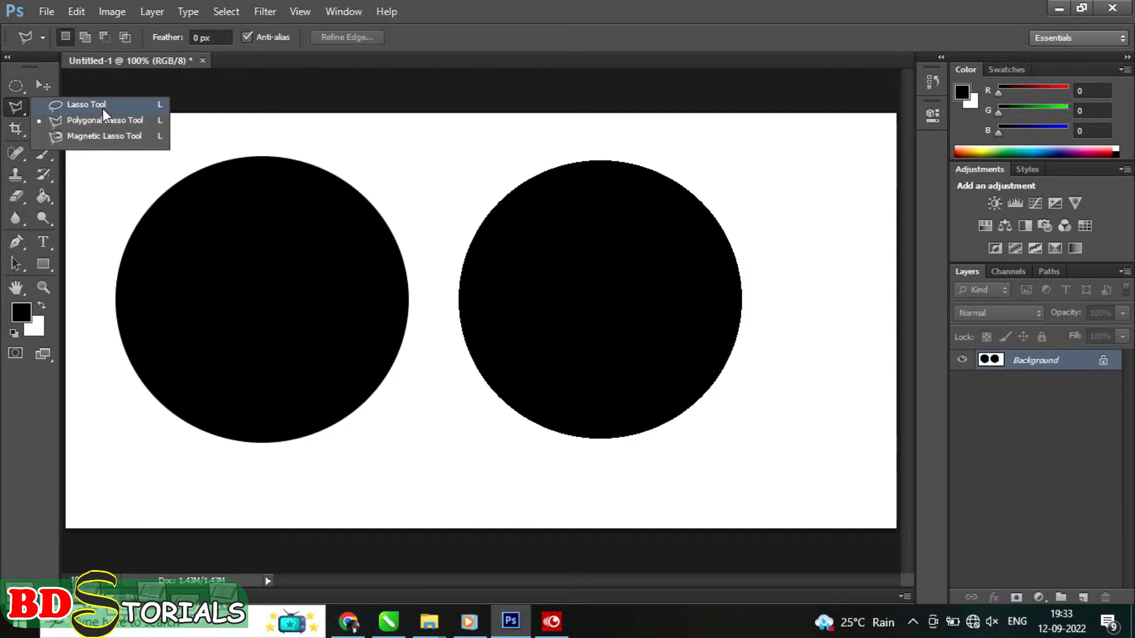
pyautogui.click(81, 103)
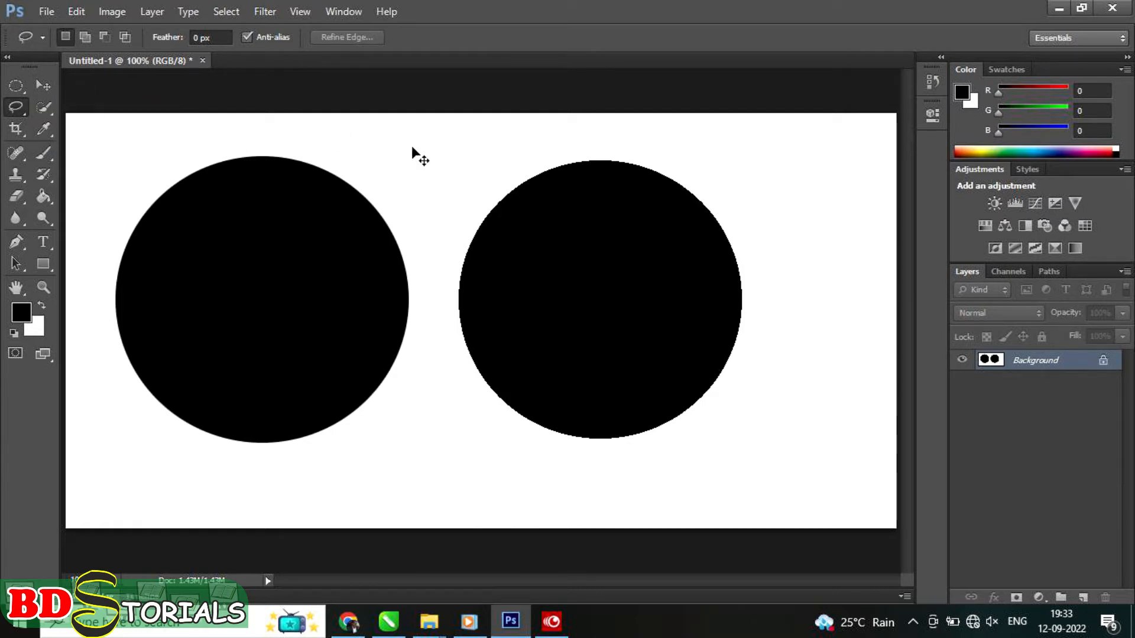
pyautogui.hotkey('ctrl', 'alt', 'z')
pyautogui.hotkey('ctrl', 'alt', 'z')
pyautogui.hotkey('ctrl', 'alt', 'z')
pyautogui.hotkey('ctrl', 'alt', 'z')
pyautogui.hotkey('ctrl', 'alt', 'z')
pyautogui.hotkey('ctrl', 'alt', 'z')
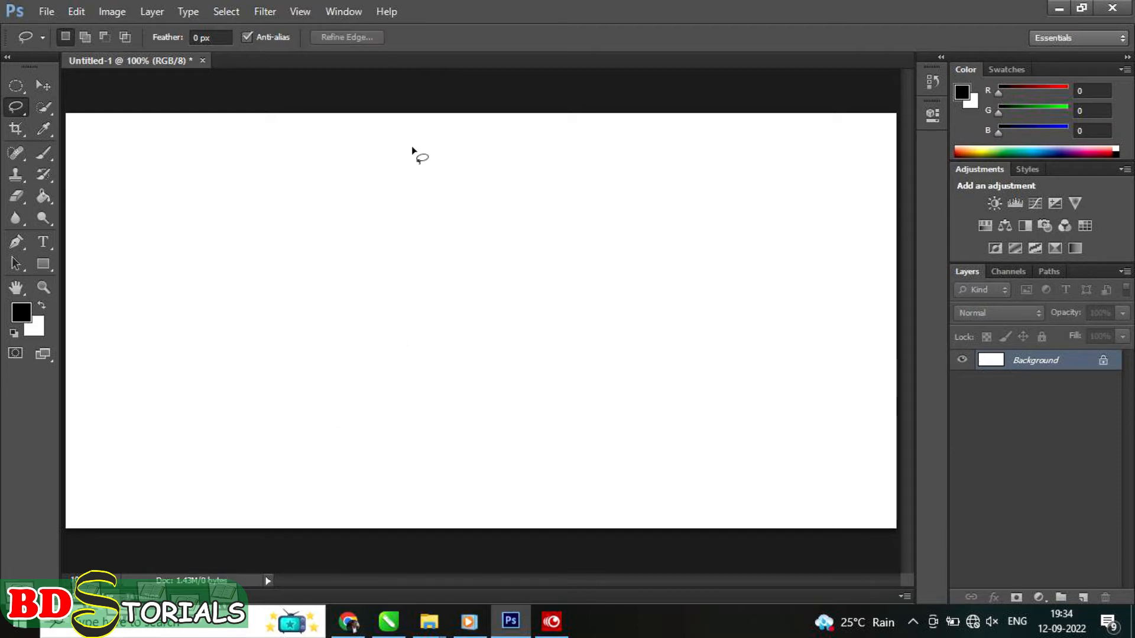
# Outline an irregular freehand Lasso selection left of the canvas's centre and add a rounded region to its upper-right side.
pyautogui.moveTo(361, 228)
pyautogui.mouseDown()
pyautogui.moveTo(464, 198)
pyautogui.moveTo(502, 218)
pyautogui.moveTo(511, 251)
pyautogui.moveTo(535, 262)
pyautogui.moveTo(538, 369)
pyautogui.moveTo(485, 402)
pyautogui.moveTo(442, 390)
pyautogui.moveTo(358, 399)
pyautogui.moveTo(264, 296)
pyautogui.moveTo(278, 228)
pyautogui.moveTo(368, 224)
pyautogui.mouseUp()
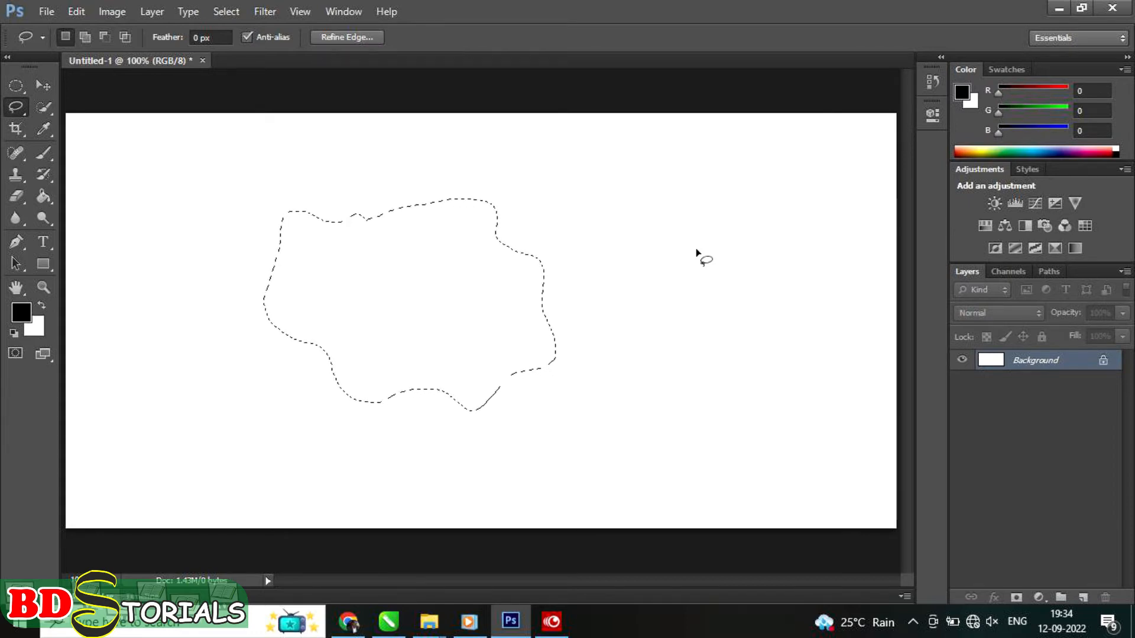
pyautogui.press('shift')
pyautogui.moveTo(539, 163)
pyautogui.mouseDown()
pyautogui.moveTo(502, 233)
pyautogui.moveTo(525, 330)
pyautogui.mouseUp()
pyautogui.moveTo(628, 330)
pyautogui.mouseDown()
pyautogui.moveTo(664, 251)
pyautogui.moveTo(618, 176)
pyautogui.moveTo(535, 168)
pyautogui.mouseUp()
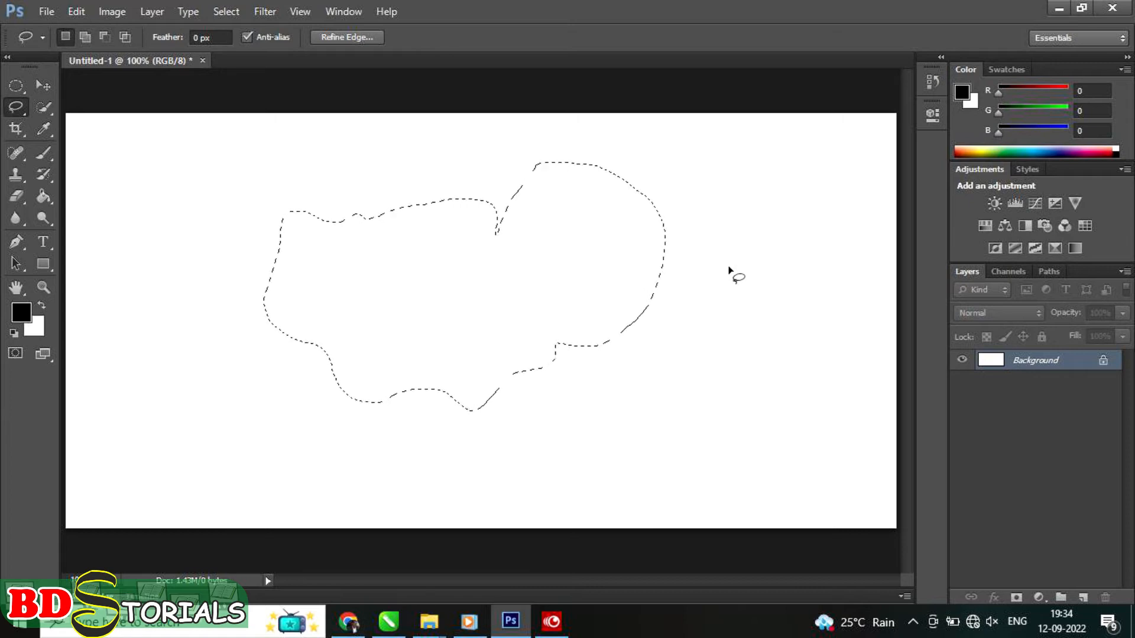
# Subtract the uneven lower edge from the selection with a freehand Lasso outline.
pyautogui.press('alt')
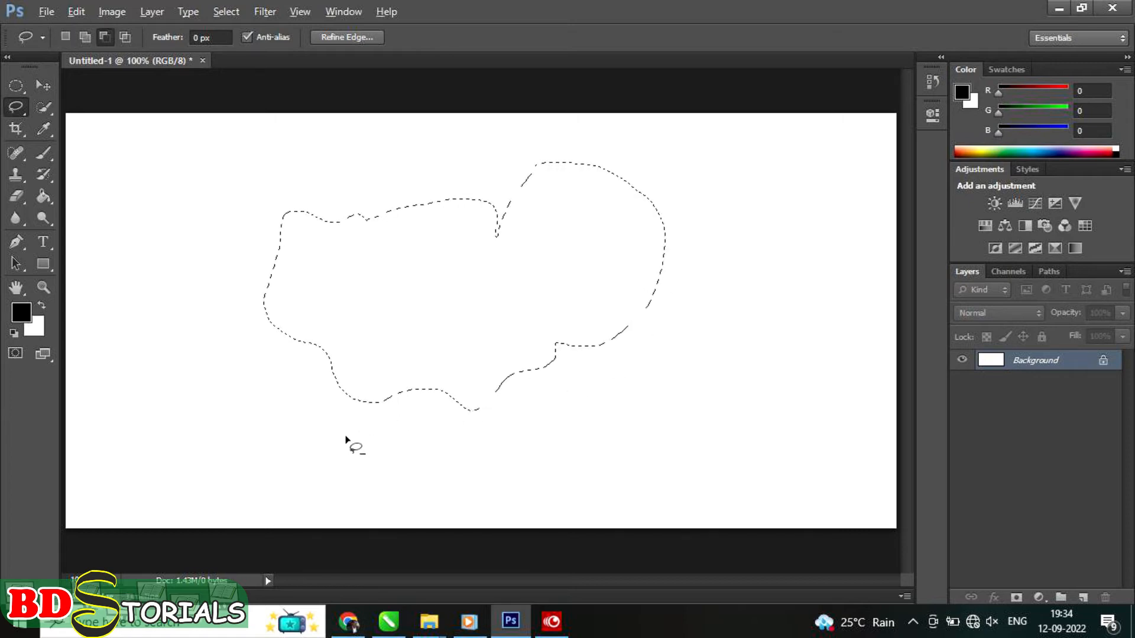
pyautogui.moveTo(597, 390)
pyautogui.mouseDown()
pyautogui.moveTo(460, 430)
pyautogui.moveTo(333, 439)
pyautogui.mouseUp()
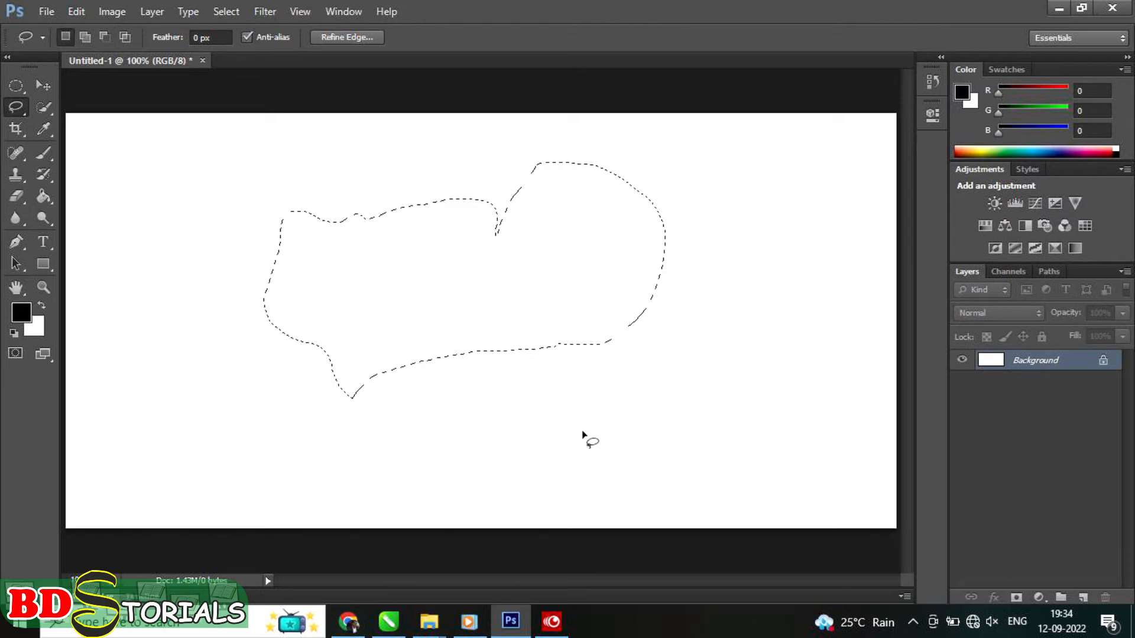
# Intersect the selection with a freehand Lasso outline over its upper-left part, and deselect the result.
pyautogui.press('shift')
pyautogui.hotkey('shift', 'alt')
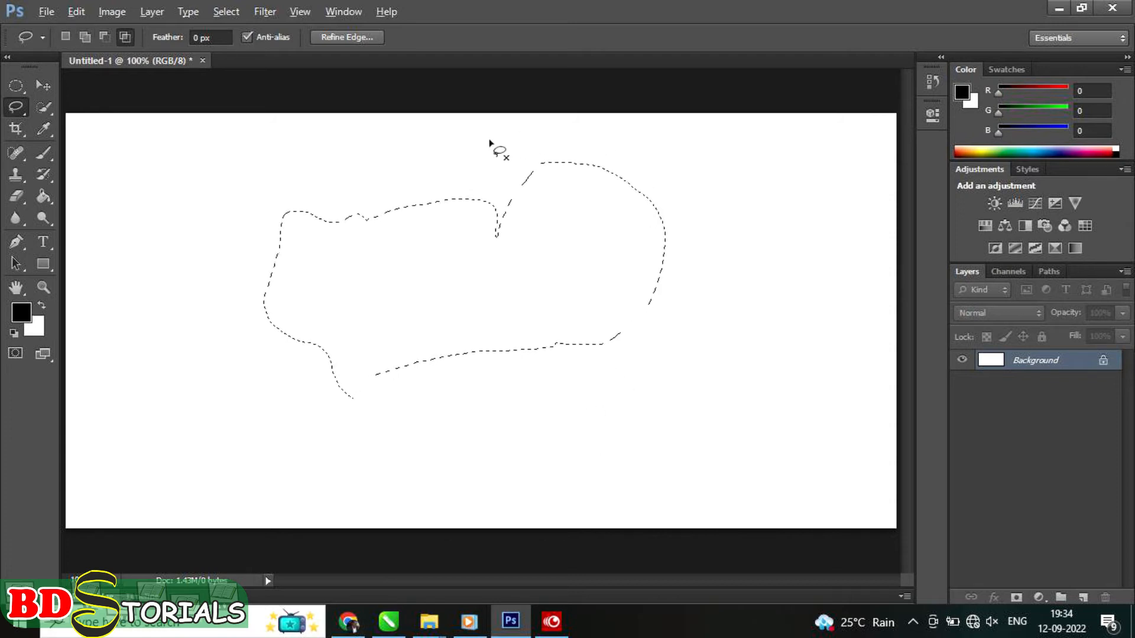
pyautogui.moveTo(219, 175)
pyautogui.mouseDown()
pyautogui.moveTo(366, 279)
pyautogui.moveTo(408, 286)
pyautogui.moveTo(457, 228)
pyautogui.moveTo(436, 175)
pyautogui.moveTo(362, 143)
pyautogui.moveTo(261, 144)
pyautogui.moveTo(222, 155)
pyautogui.moveTo(225, 183)
pyautogui.mouseUp()
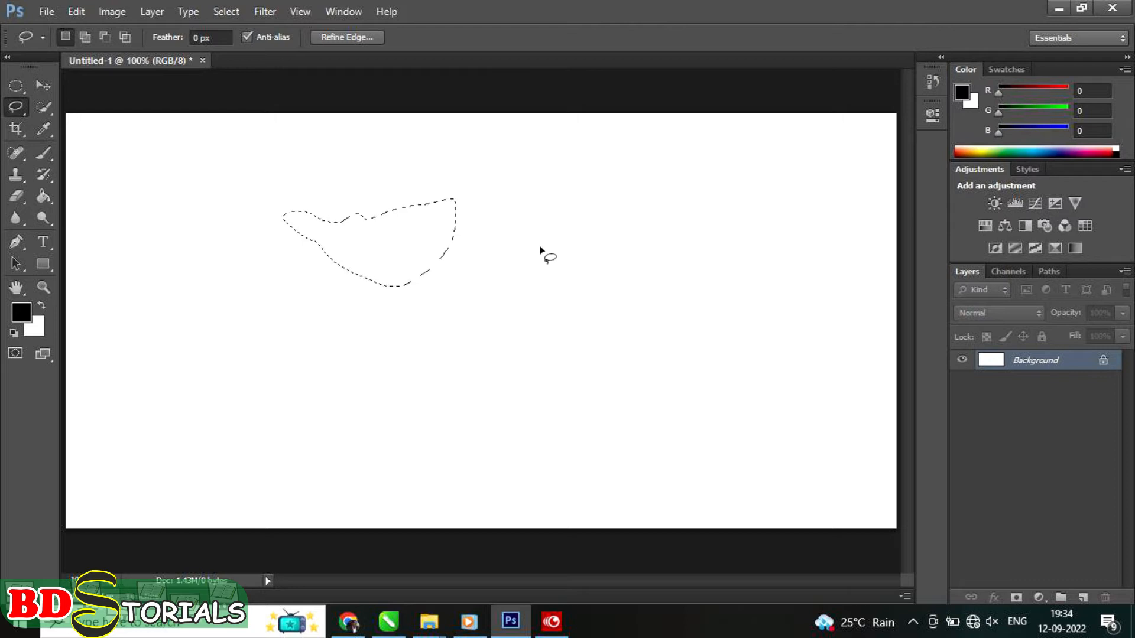
pyautogui.click(23, 112)
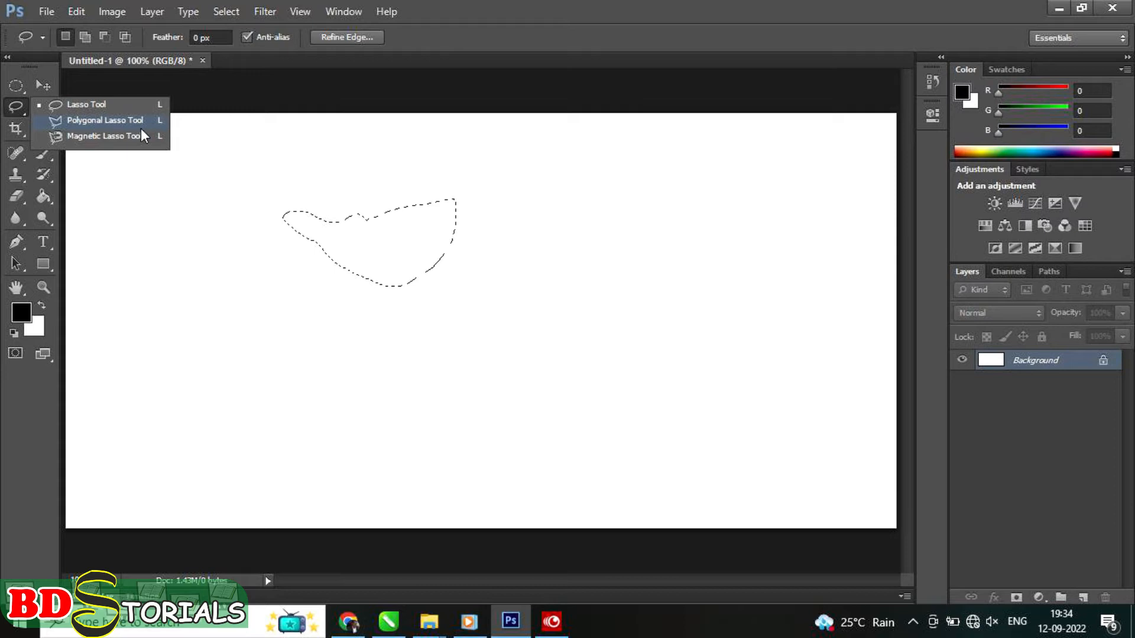
pyautogui.click(463, 168)
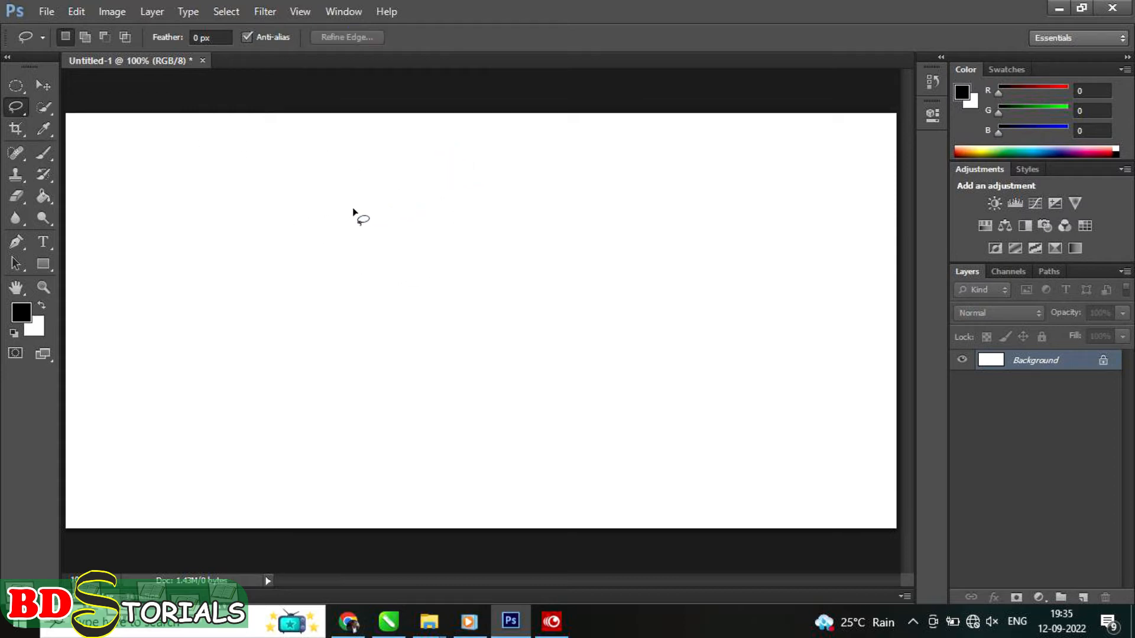
# Switch to the Polygonal Lasso and outline a closed six-cornered, straight-edged selection around the middle of the canvas.
pyautogui.rightClick(23, 115)
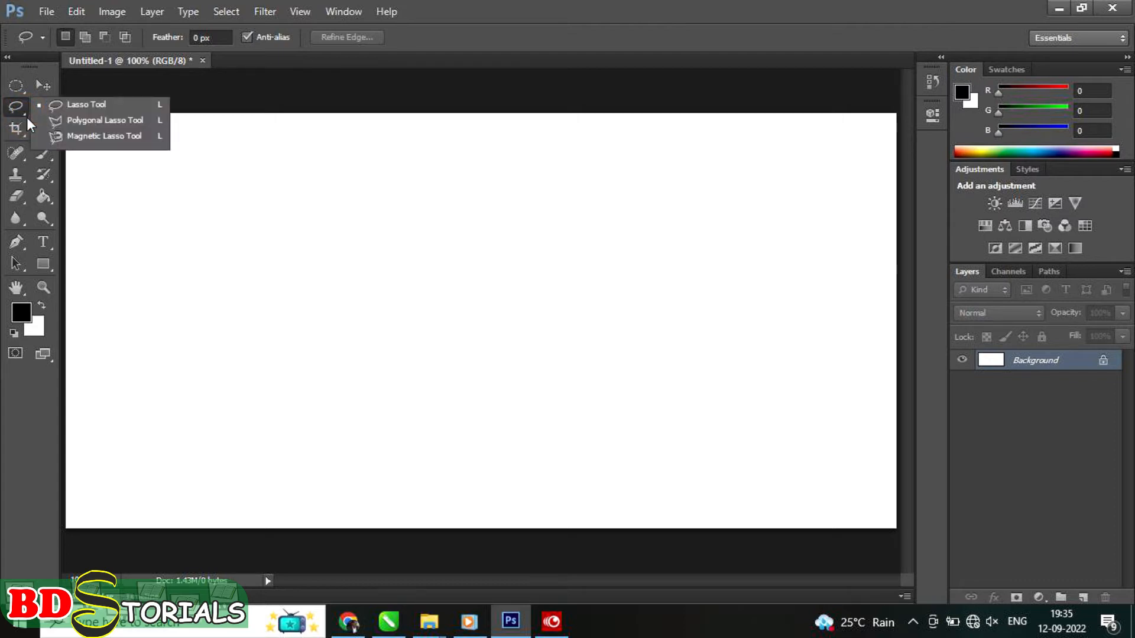
pyautogui.click(69, 122)
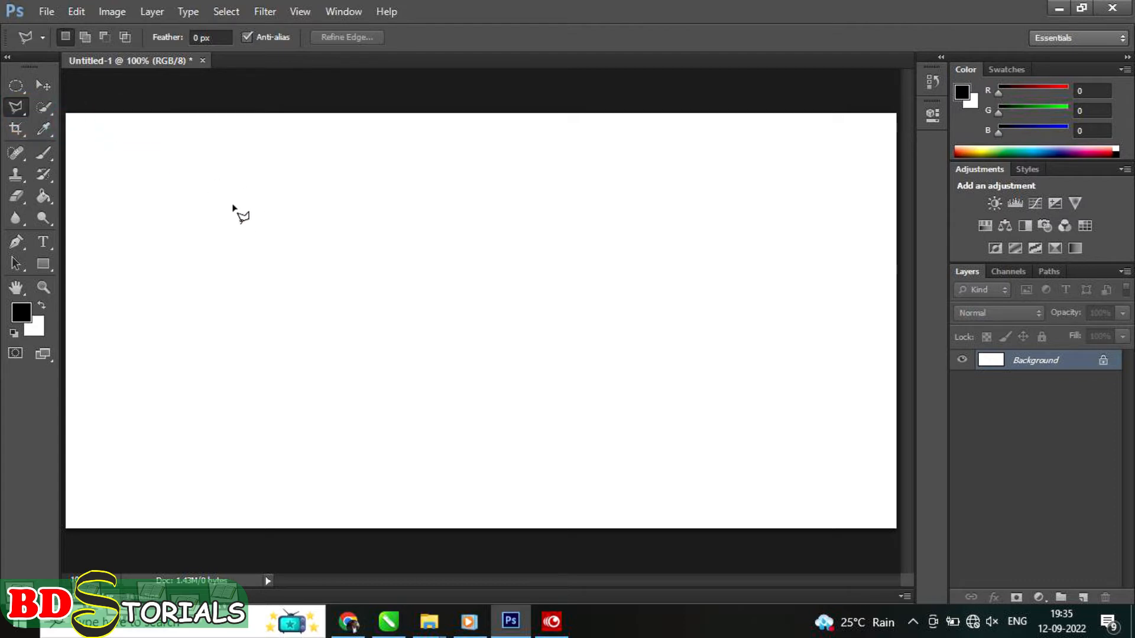
pyautogui.click(382, 201)
pyautogui.click(595, 186)
pyautogui.click(711, 270)
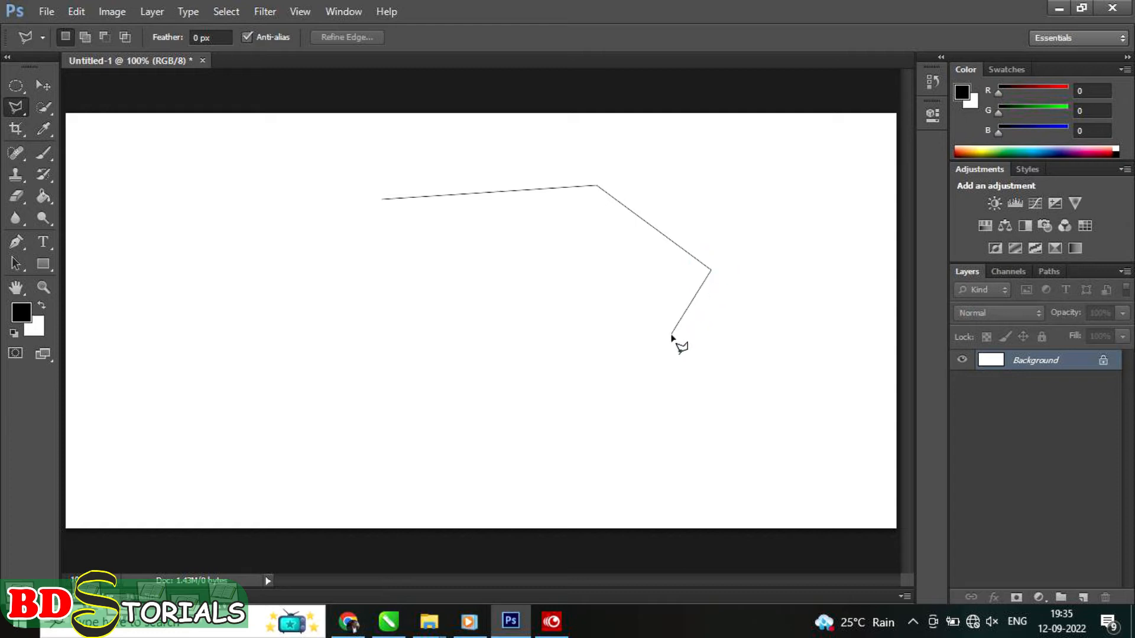
pyautogui.click(610, 396)
pyautogui.click(526, 302)
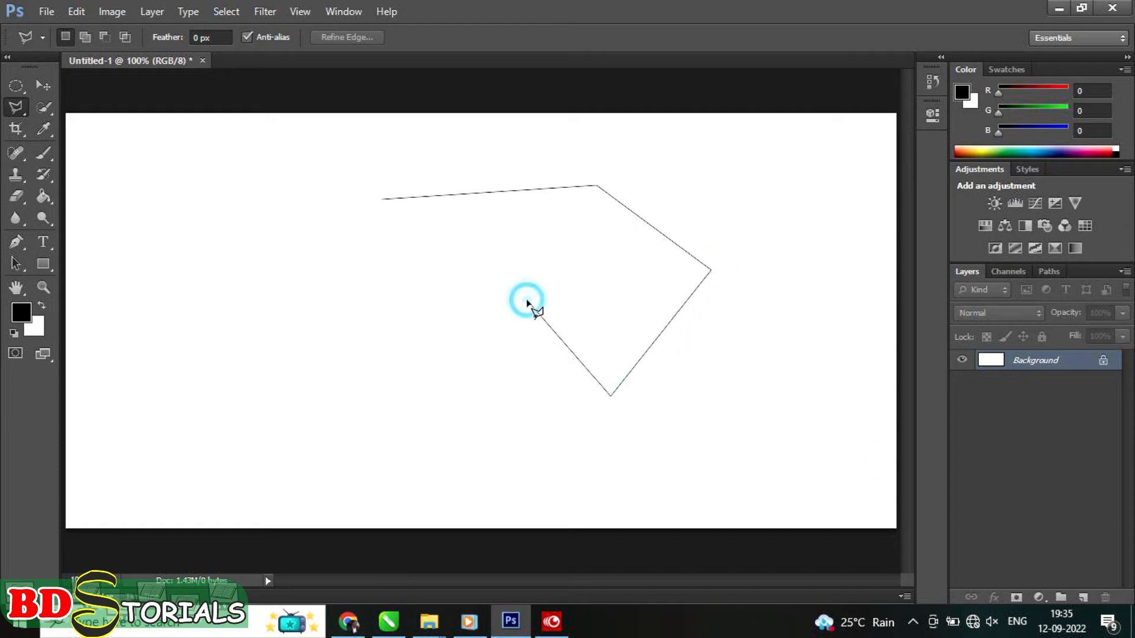
pyautogui.click(324, 307)
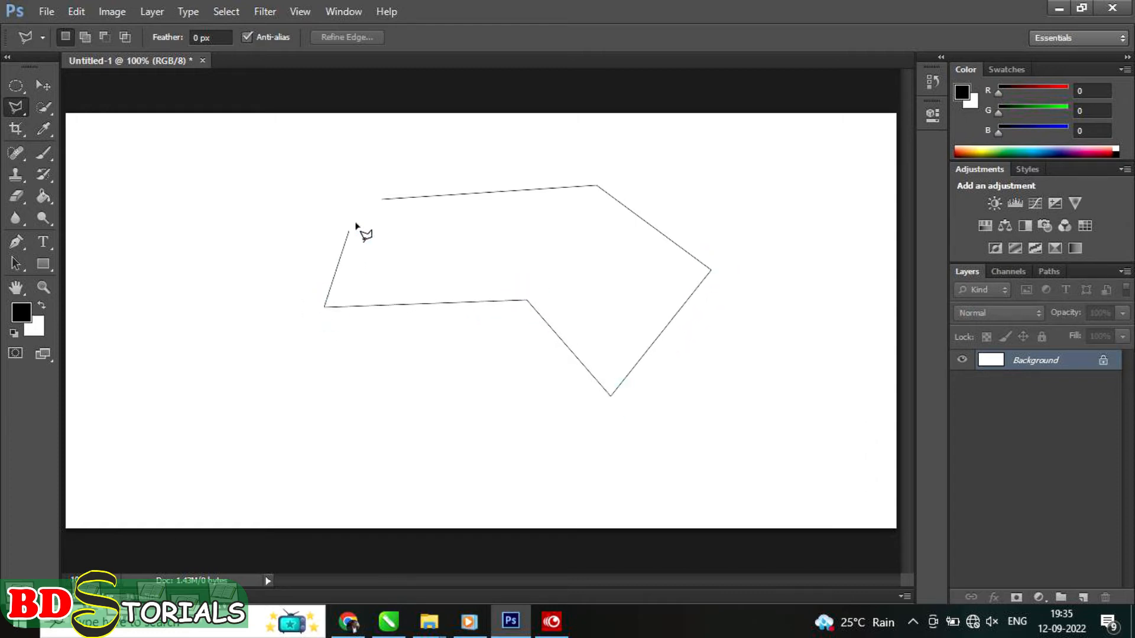
pyautogui.click(382, 200)
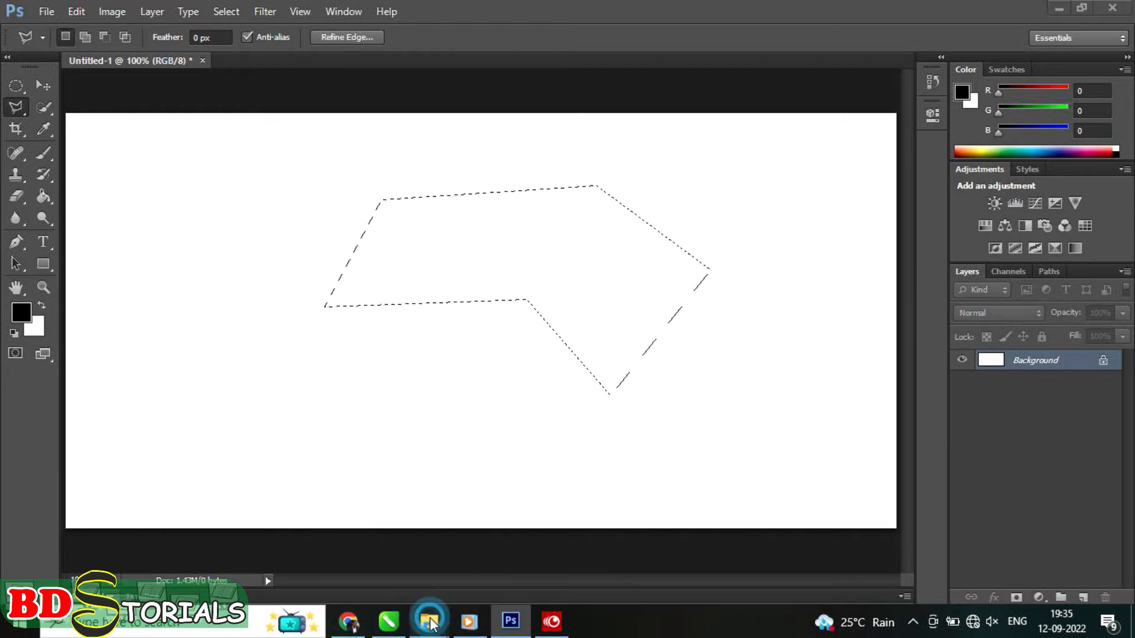
# Open the skyscraper photo ian-dziuk-i7sguBUr_4o-unsplash.jpg from the file explorer as its own document.
pyautogui.moveTo(429, 620)
pyautogui.click(432, 568)
pyautogui.moveTo(276, 208); pyautogui.dragTo(412, 8)
pyautogui.moveTo(663, 113); pyautogui.dragTo(693, 181)
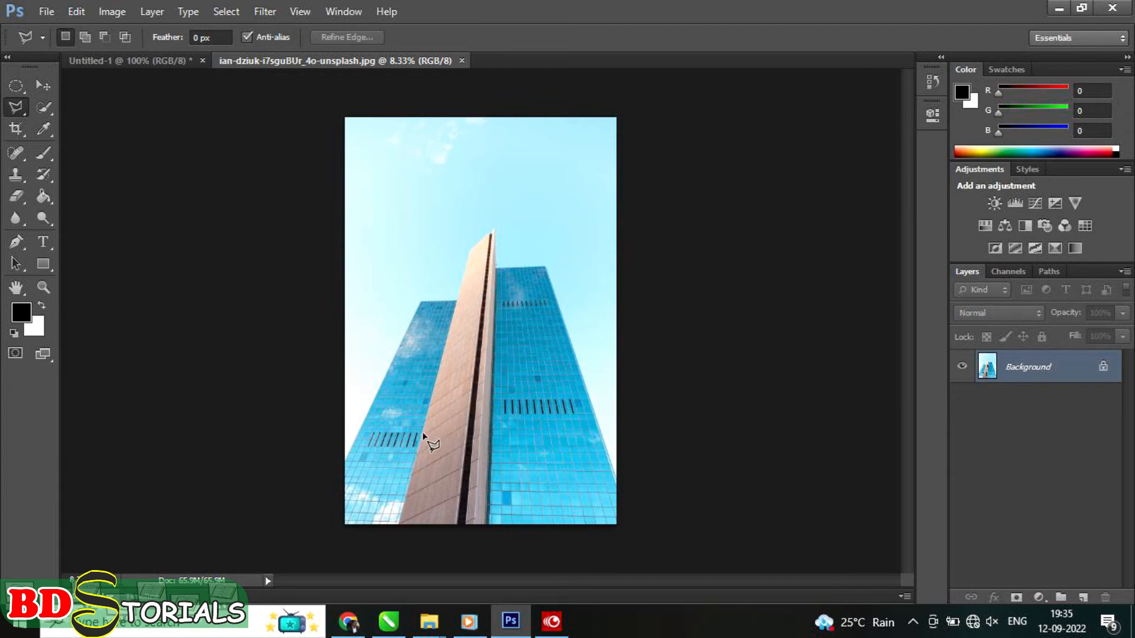
pyautogui.scroll(1, 412, 415)
pyautogui.scroll(3, 412, 415)
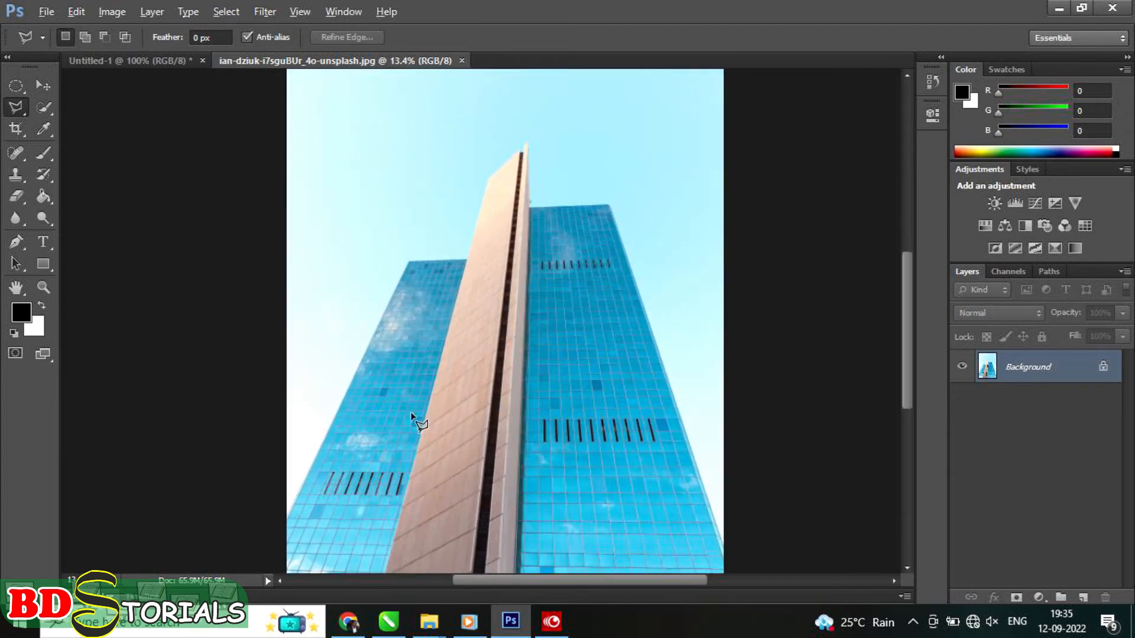
pyautogui.scroll(1, 412, 416)
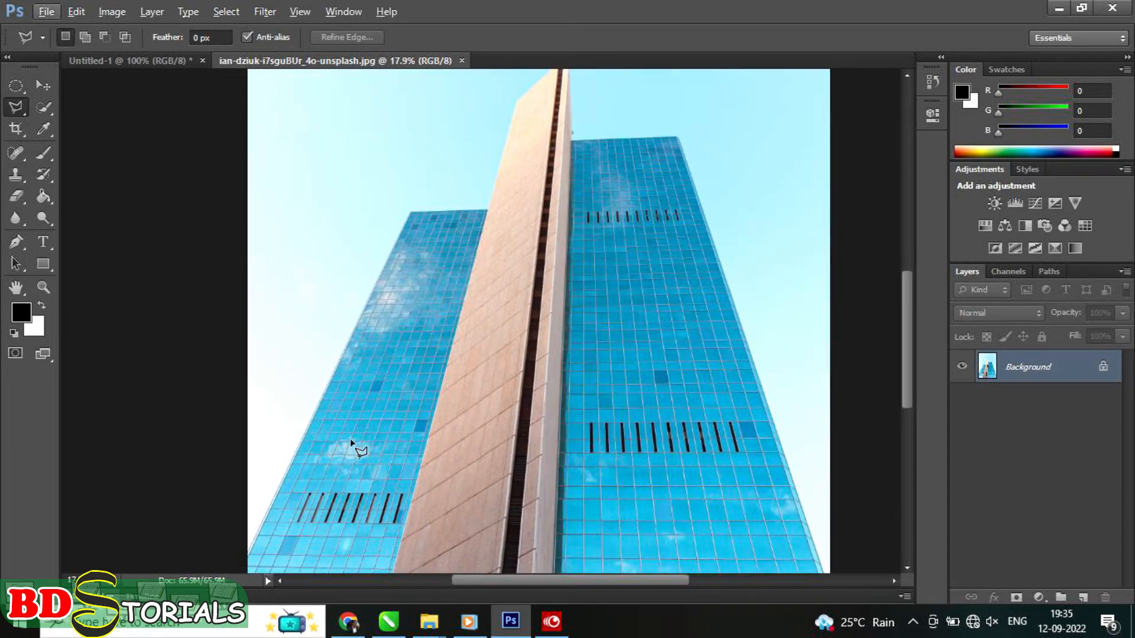
pyautogui.click(247, 558)
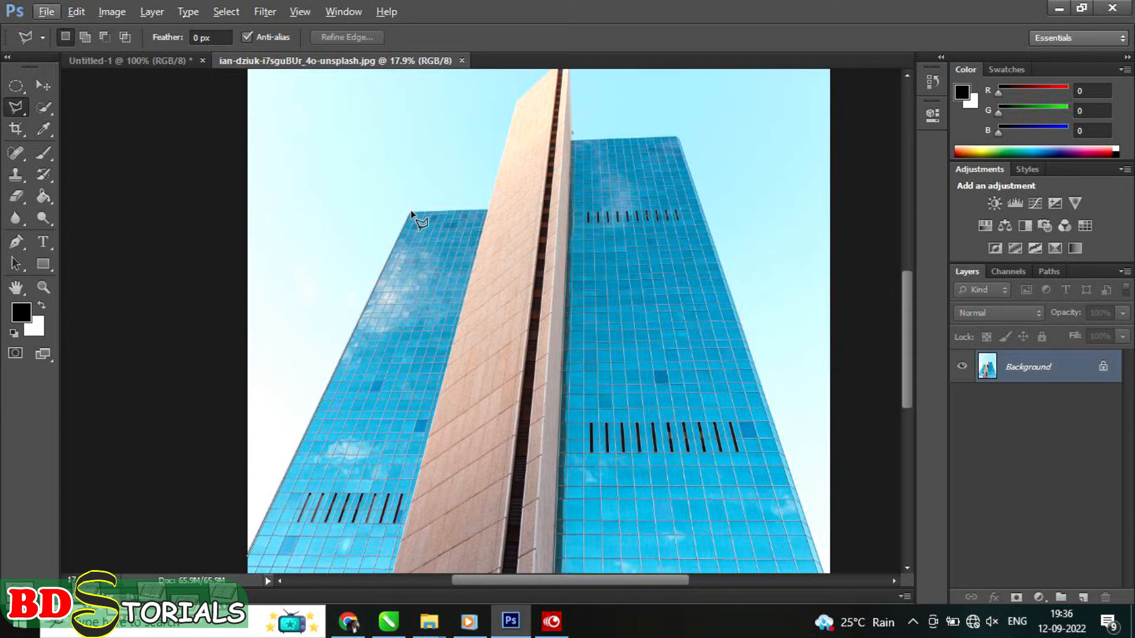
pyautogui.click(489, 211)
pyautogui.click(515, 102)
pyautogui.press('space')
pyautogui.moveTo(557, 157); pyautogui.dragTo(553, 392)
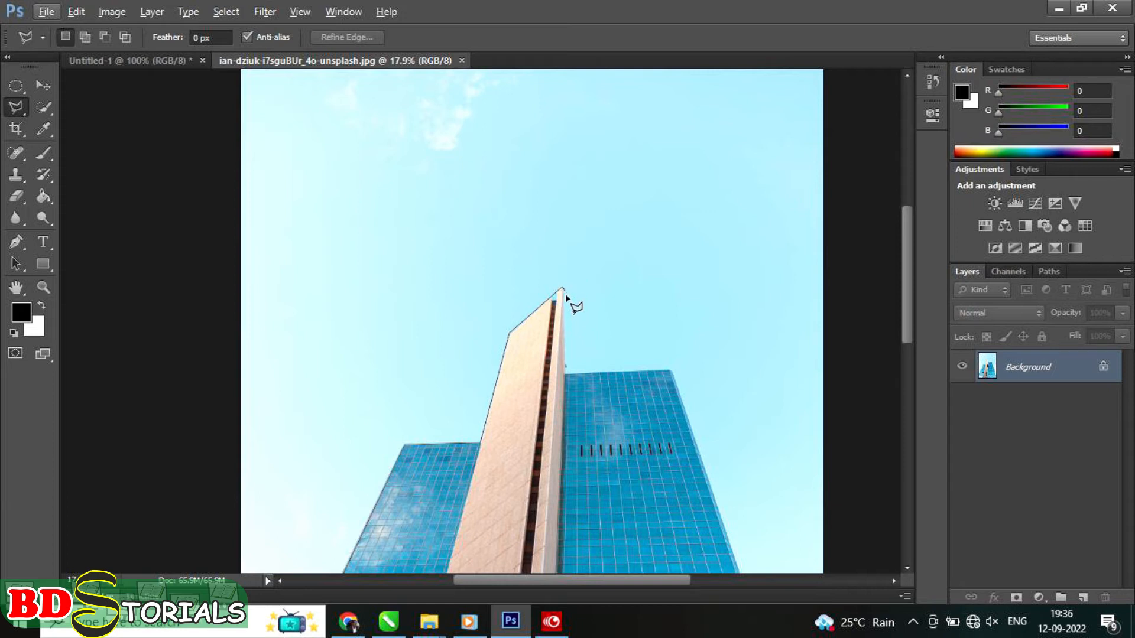
pyautogui.click(566, 371)
pyautogui.click(671, 370)
pyautogui.moveTo(651, 441); pyautogui.dragTo(613, 155)
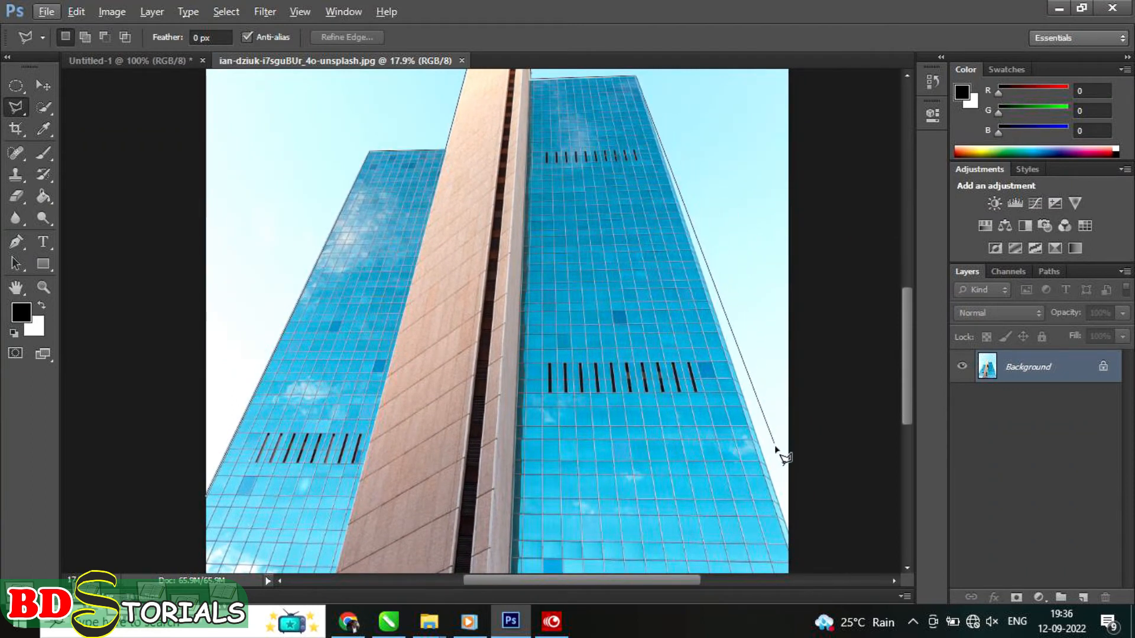
pyautogui.click(798, 561)
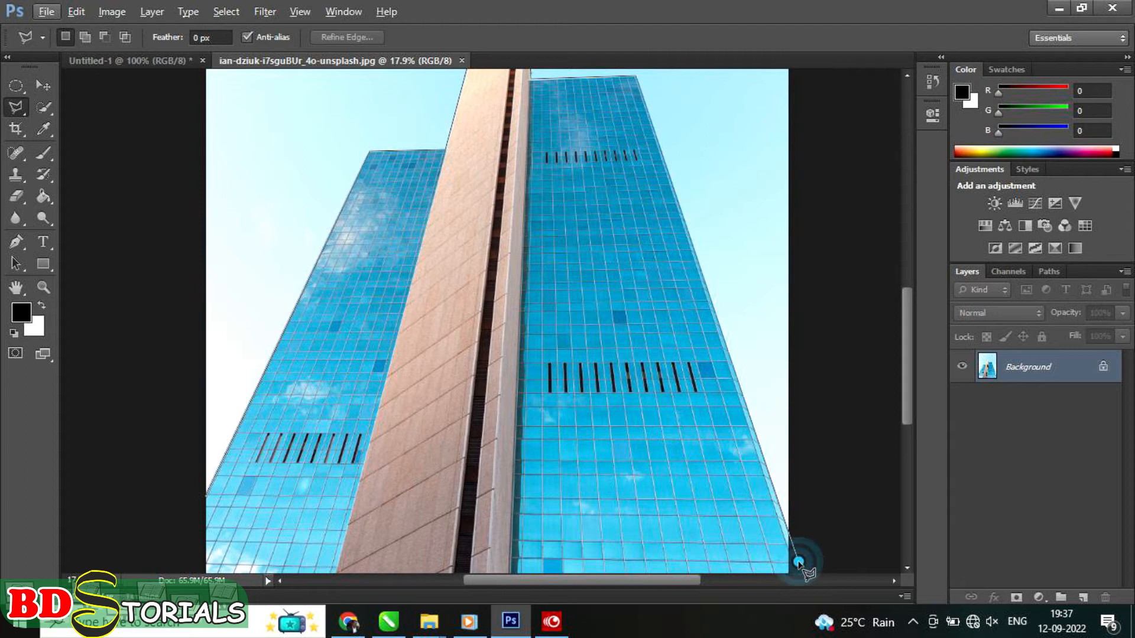
pyautogui.press('space')
pyautogui.moveTo(751, 548); pyautogui.dragTo(745, 286)
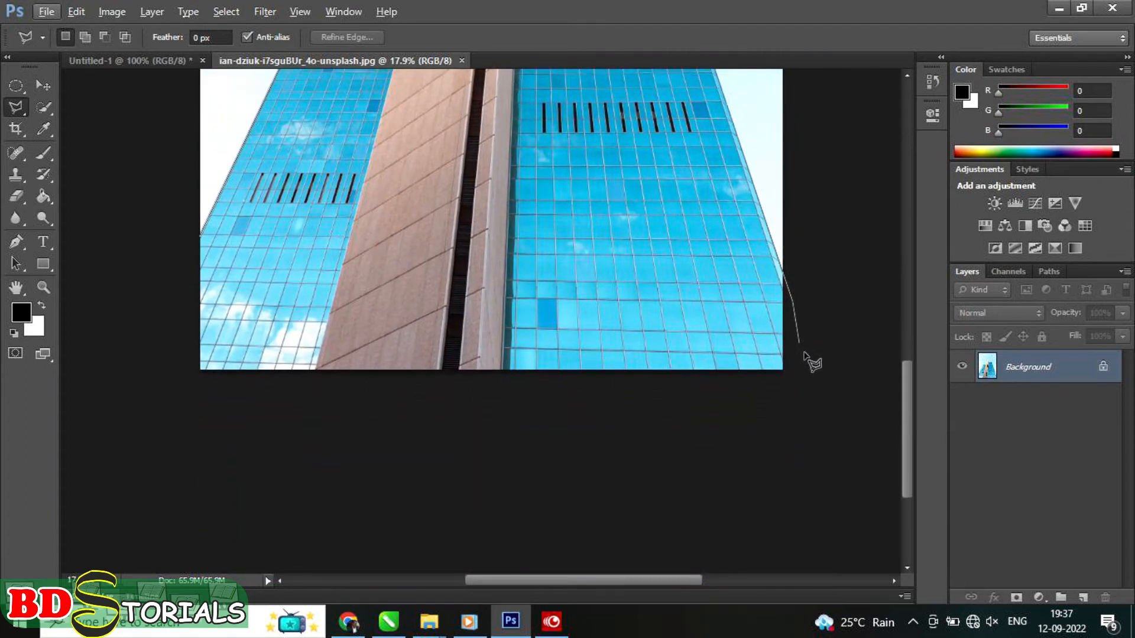
pyautogui.click(805, 424)
pyautogui.click(568, 395)
pyautogui.click(334, 417)
pyautogui.click(173, 395)
pyautogui.click(165, 304)
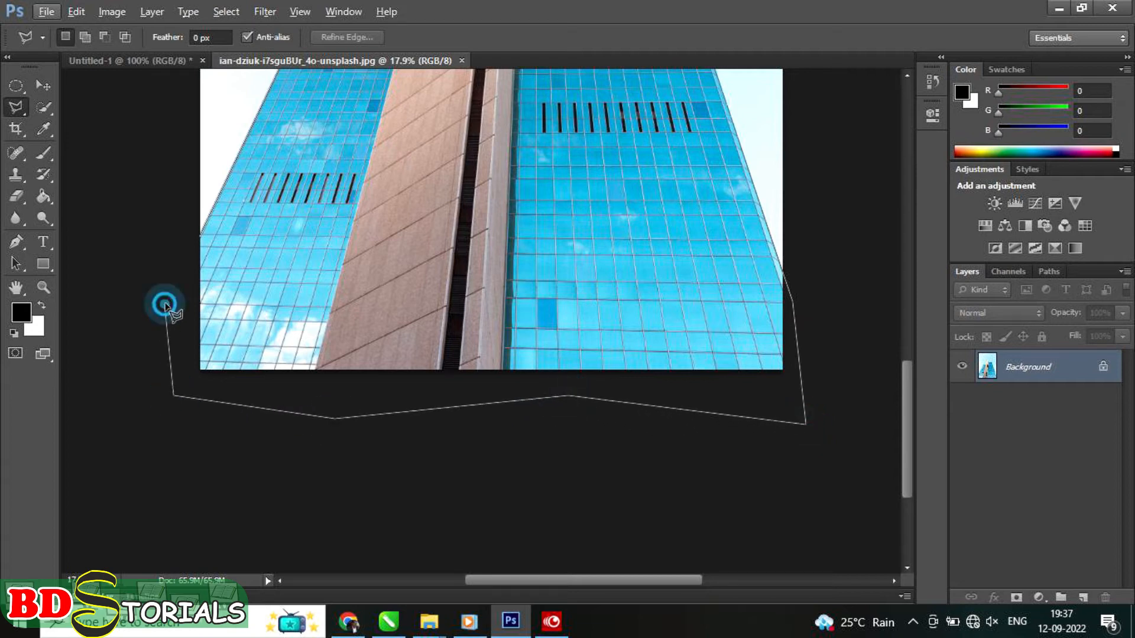
pyautogui.click(199, 235)
# Start a Polygonal Lasso outline at the photo's left border, following the left glass tower's outer edge and its roofline.
pyautogui.click(200, 236)
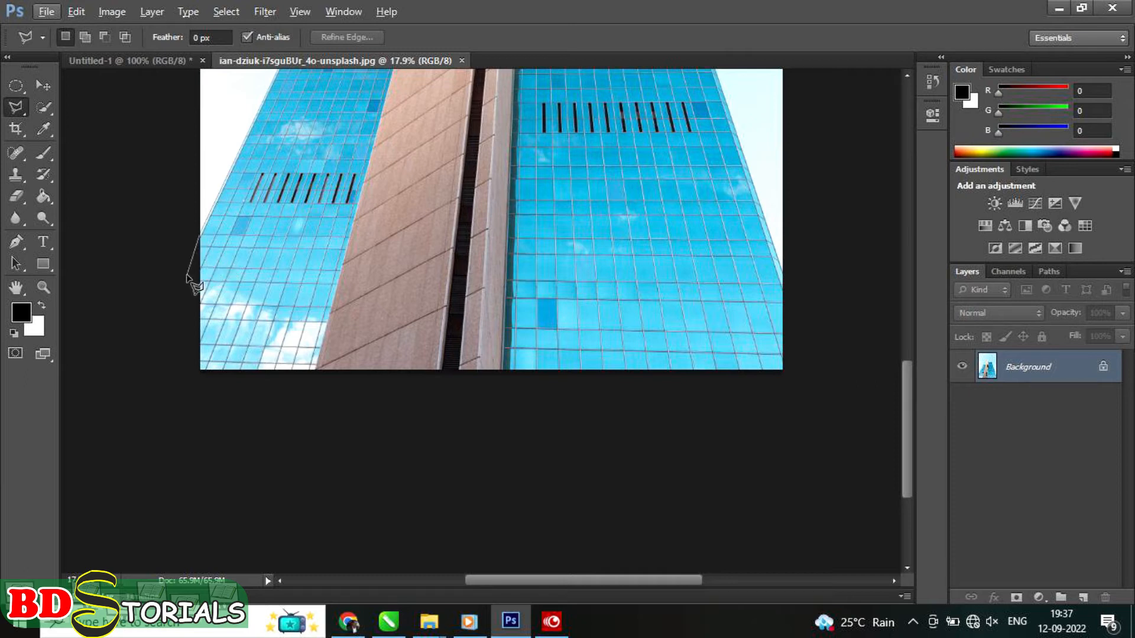
pyautogui.click(283, 141)
pyautogui.moveTo(293, 174); pyautogui.dragTo(288, 523)
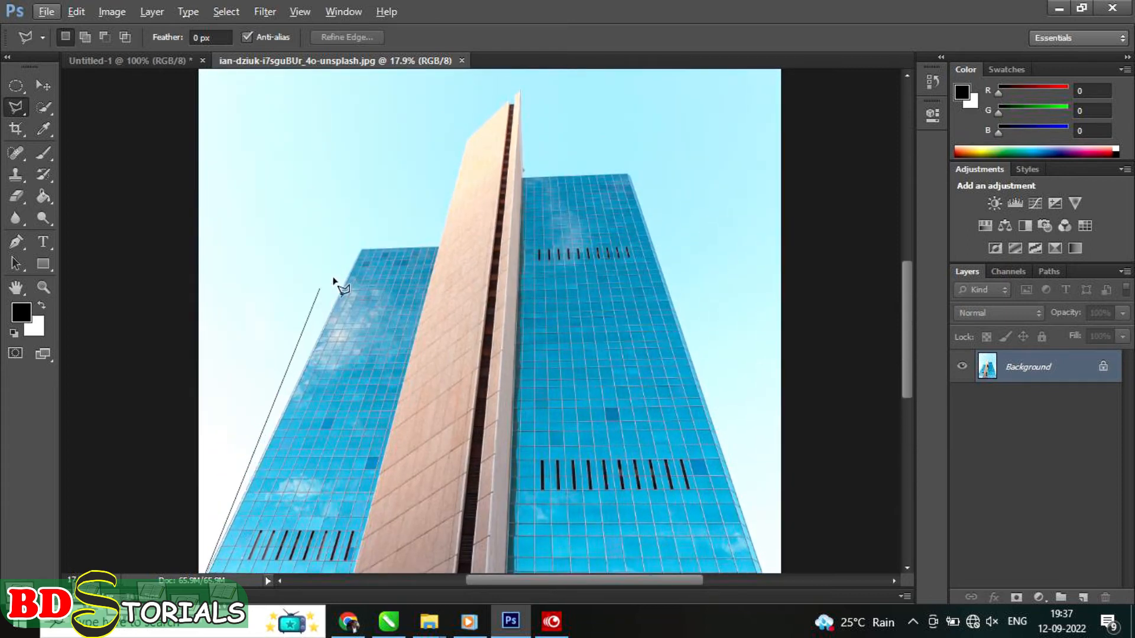
pyautogui.click(362, 248)
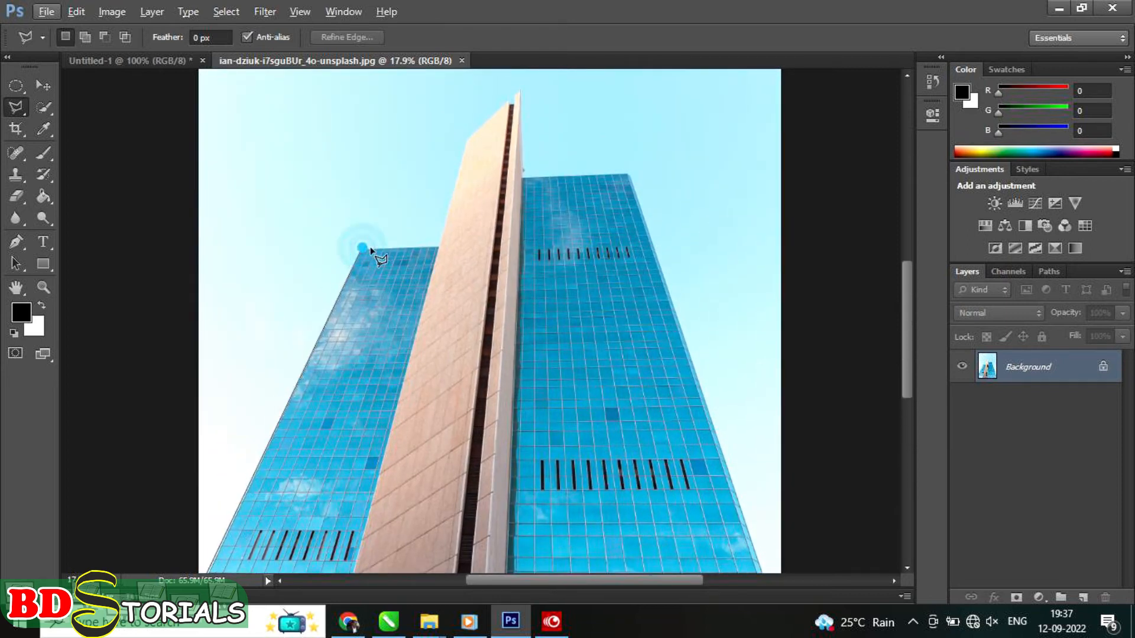
pyautogui.click(439, 247)
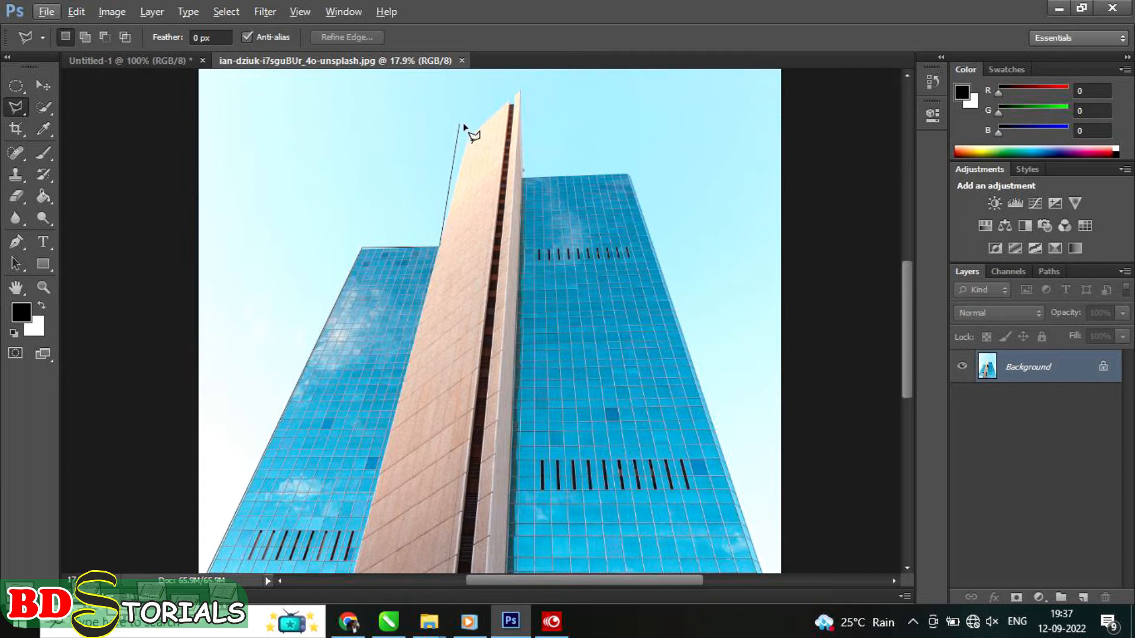
# Continue the outline around the peak of the central stone tower and along the roofline of the right glass tower.
pyautogui.click(467, 137)
pyautogui.click(521, 92)
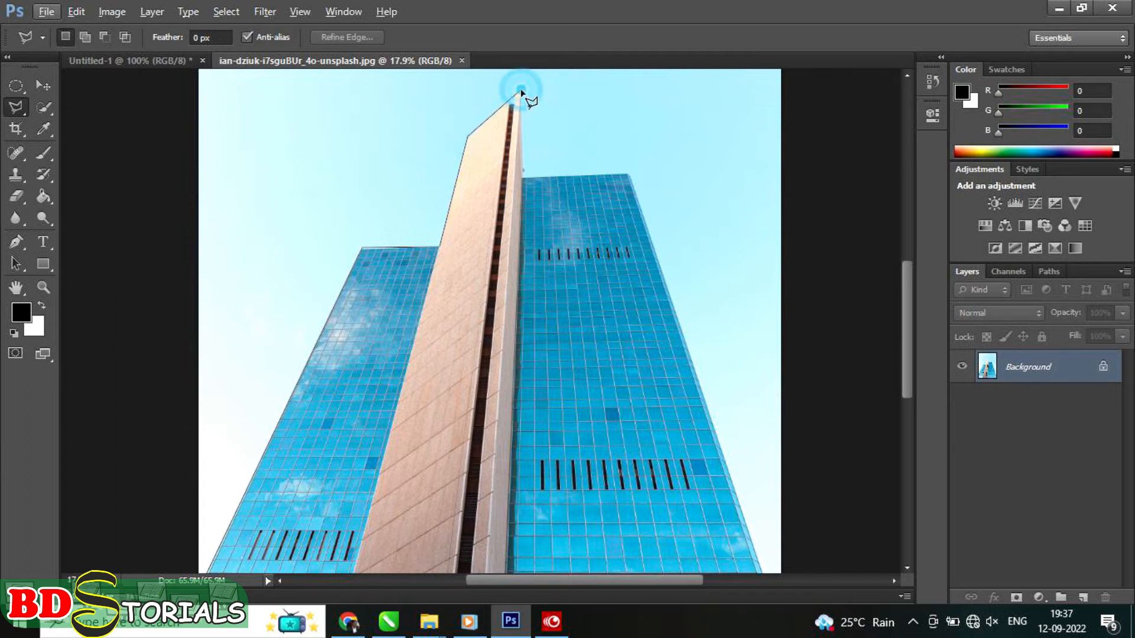
pyautogui.click(523, 172)
pyautogui.click(630, 173)
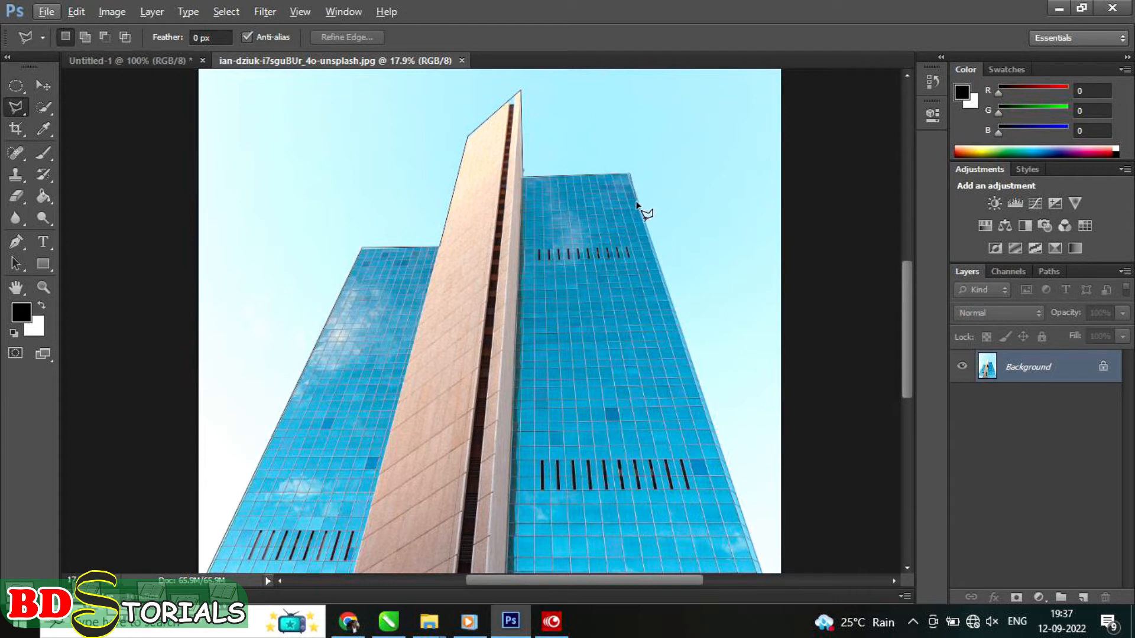
# Carry the outline down the right tower's outer edge, around below the photo, and close it at the starting point.
pyautogui.moveTo(687, 394); pyautogui.dragTo(677, 326)
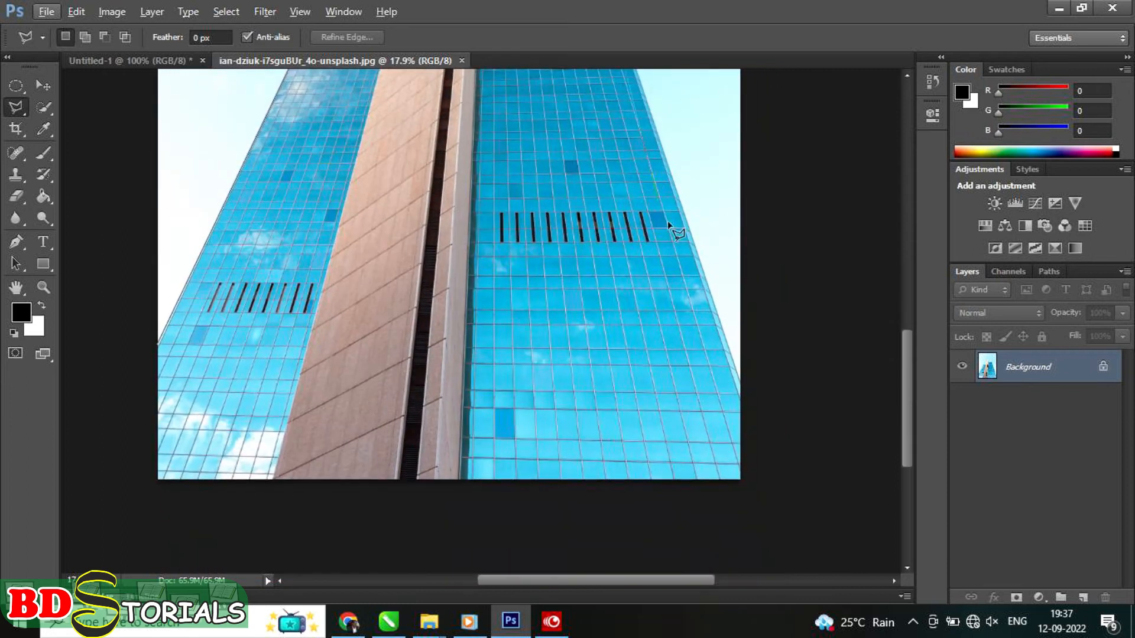
pyautogui.click(748, 396)
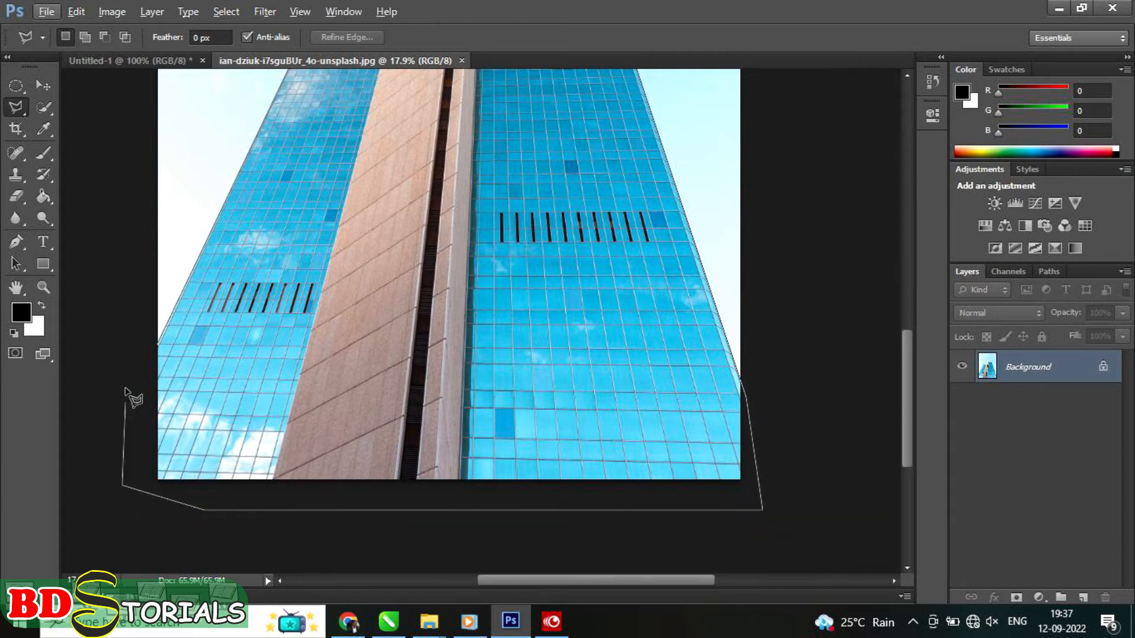
pyautogui.click(158, 343)
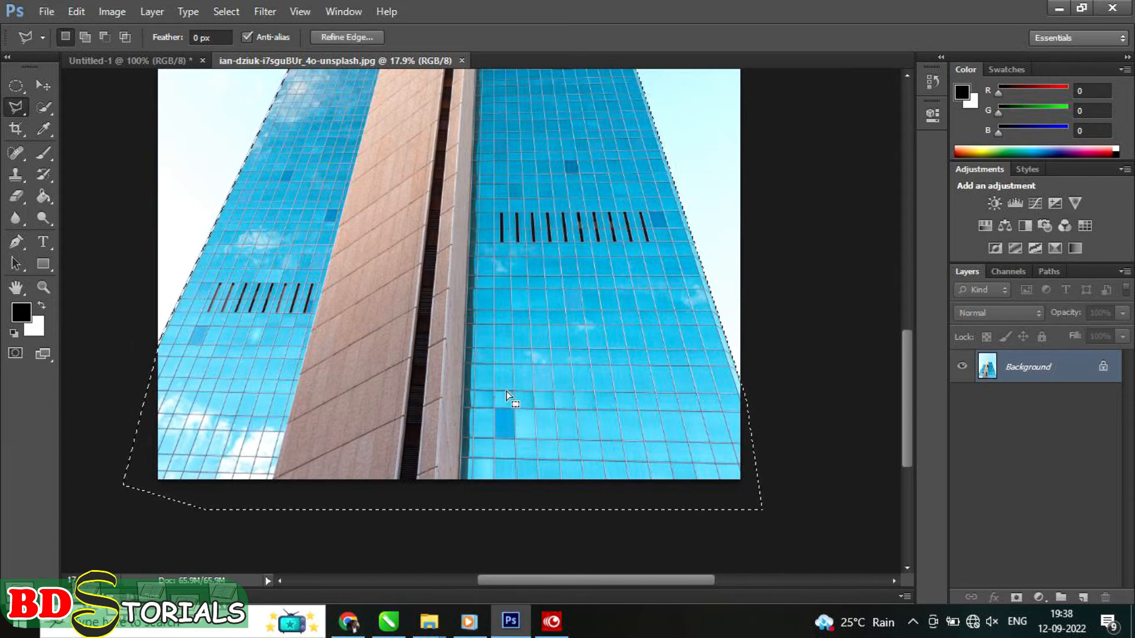
# Copy the selected building to a new layer.
pyautogui.rightClick(584, 179)
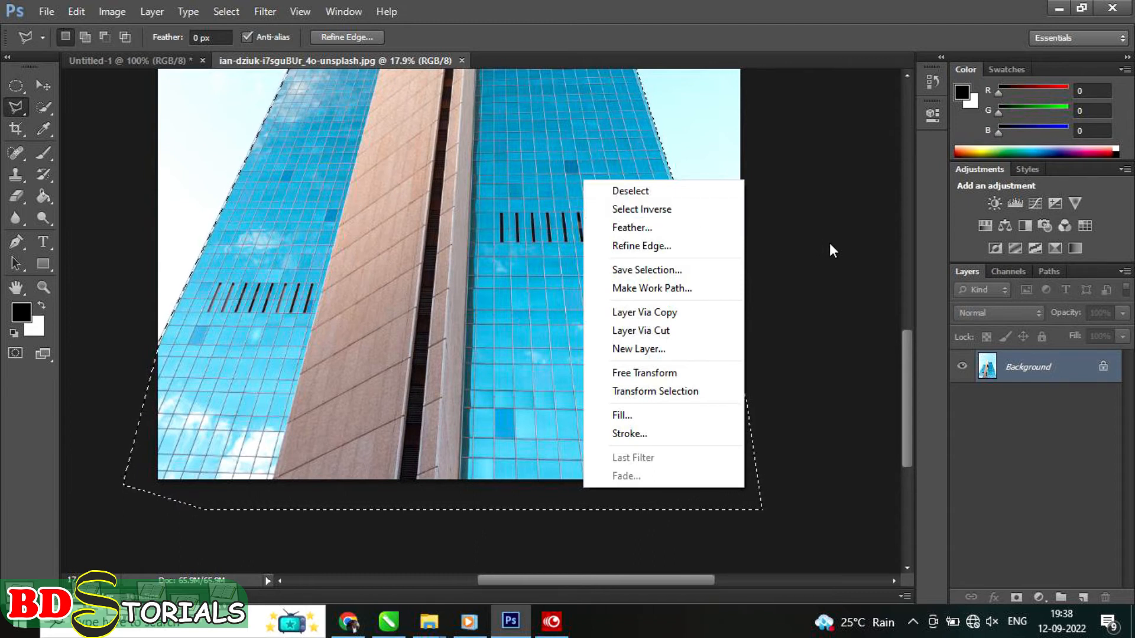
pyautogui.click(555, 229)
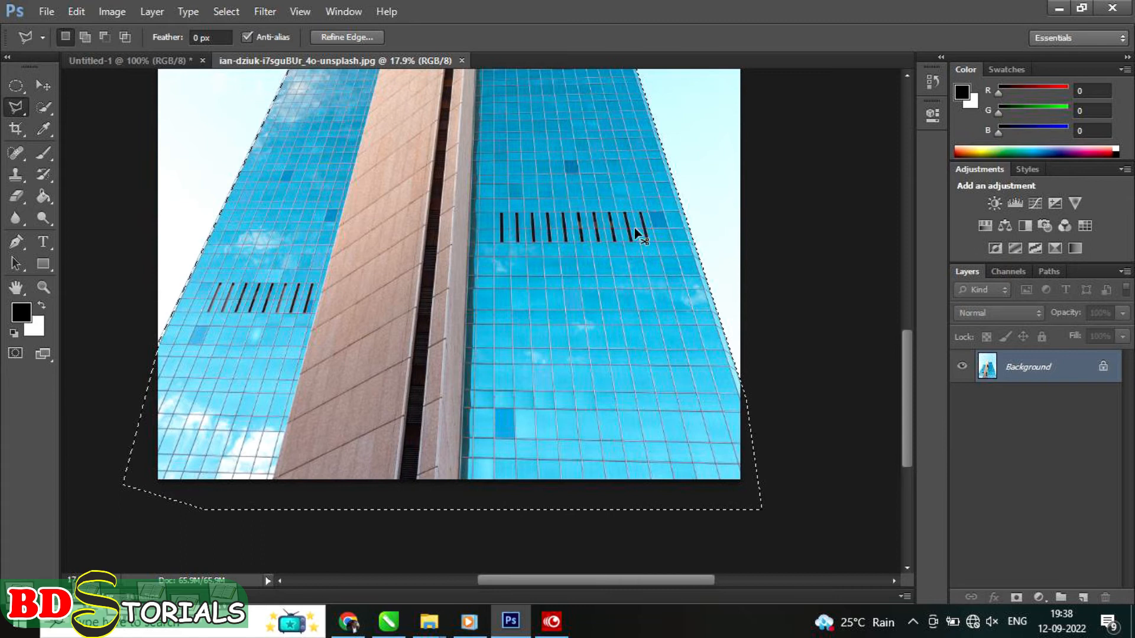
pyautogui.hotkey('ctrl', 'j')
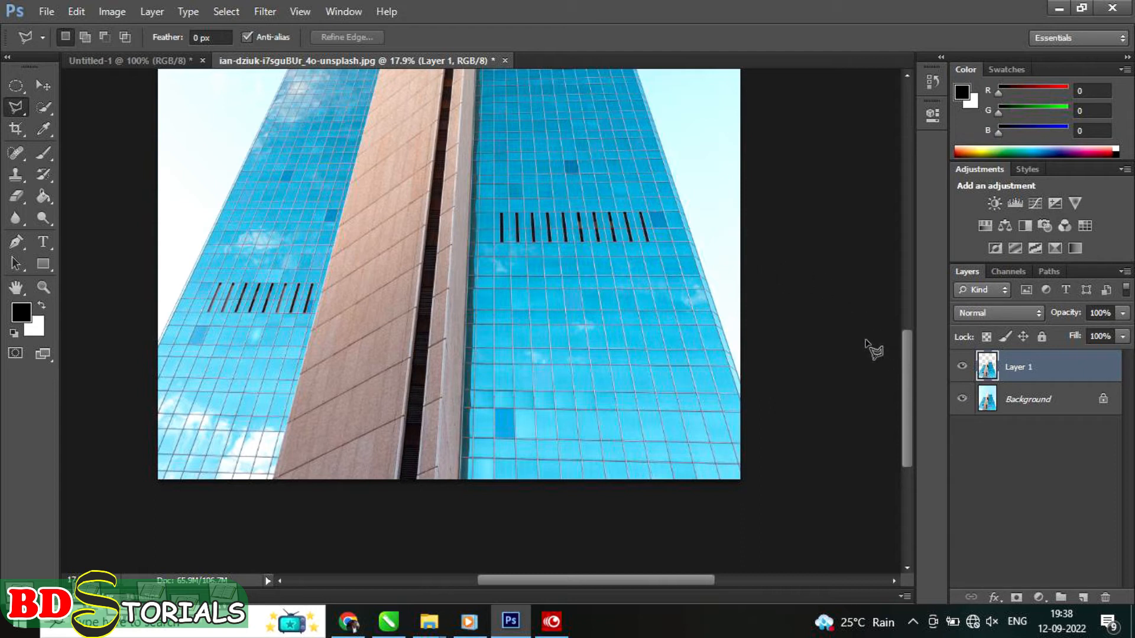
# Hide the Background layer to inspect the cut-out building on its own, and show the Background again.
pyautogui.keyDown('alt'); pyautogui.scroll(-2, 726, 296); pyautogui.keyUp('alt')
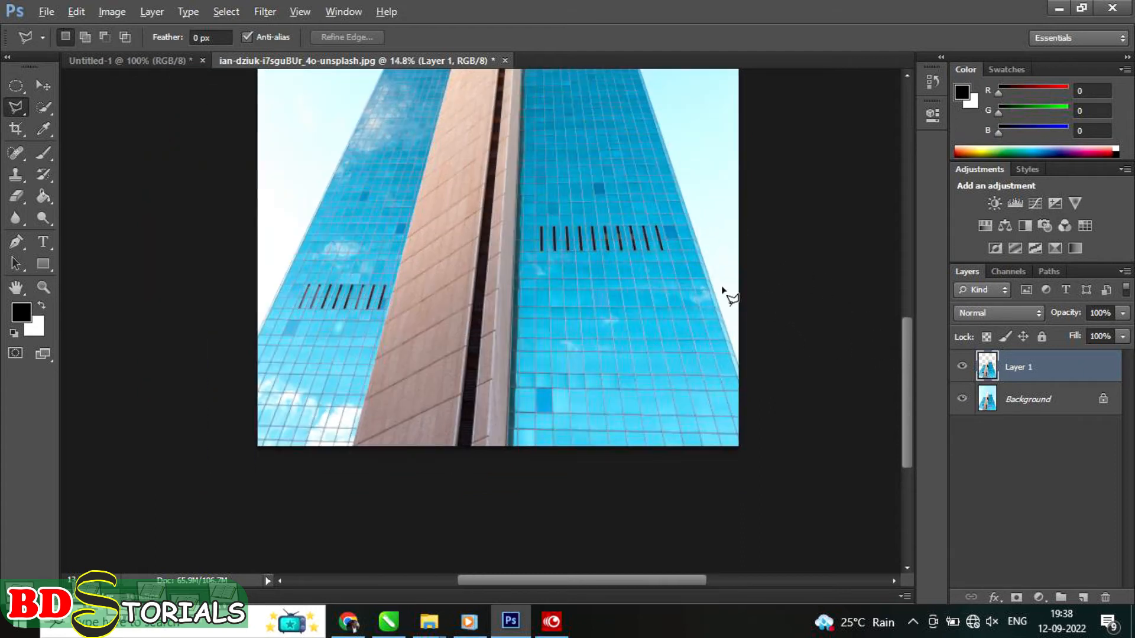
pyautogui.moveTo(904, 351); pyautogui.dragTo(905, 286)
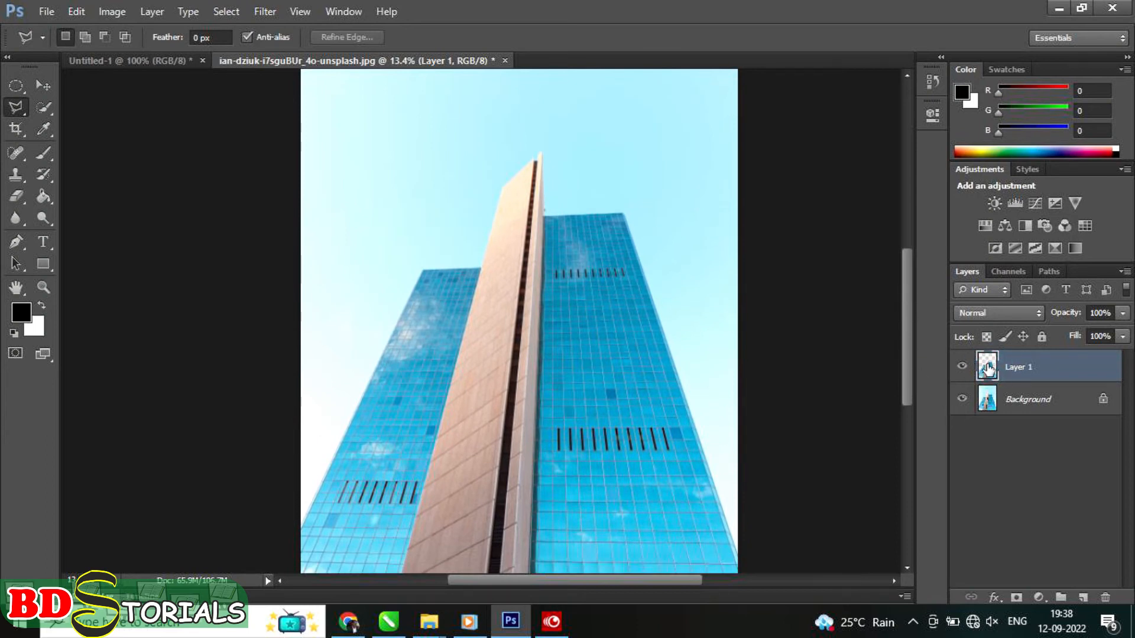
pyautogui.click(961, 400)
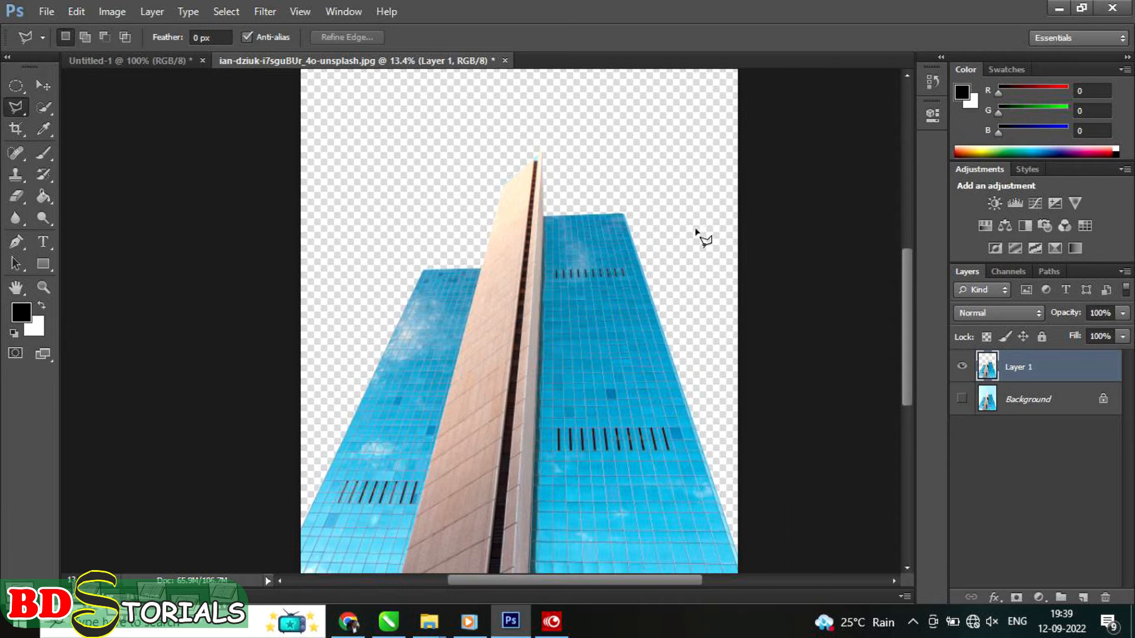
pyautogui.click(962, 399)
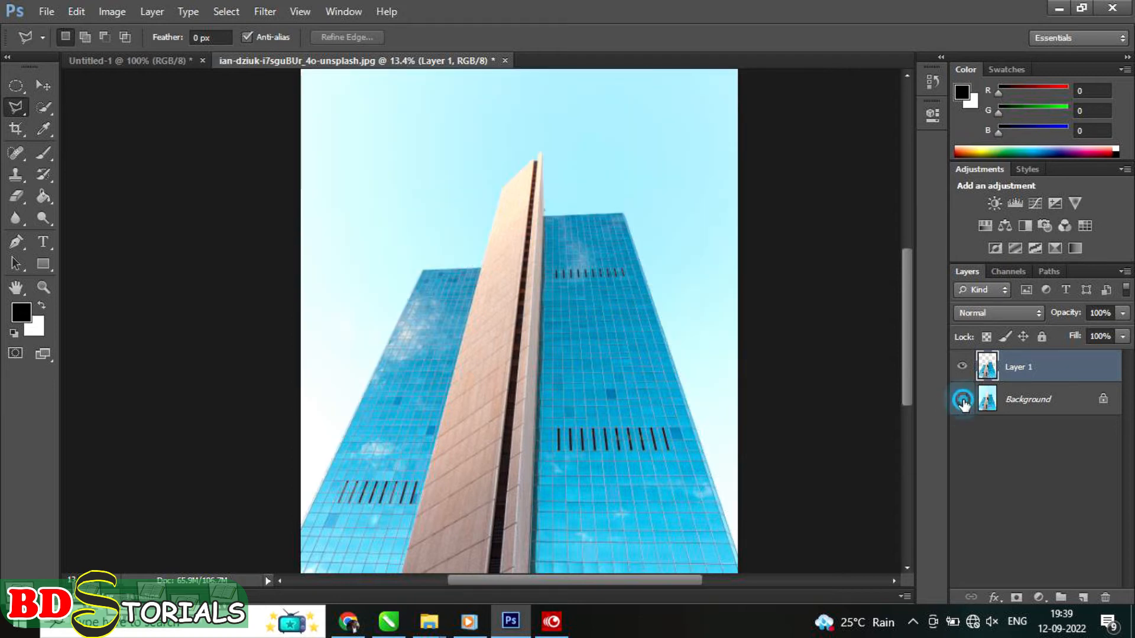
# With the Background hidden, add a new layer beneath the cut-out building and fill it with black.
pyautogui.click(961, 399)
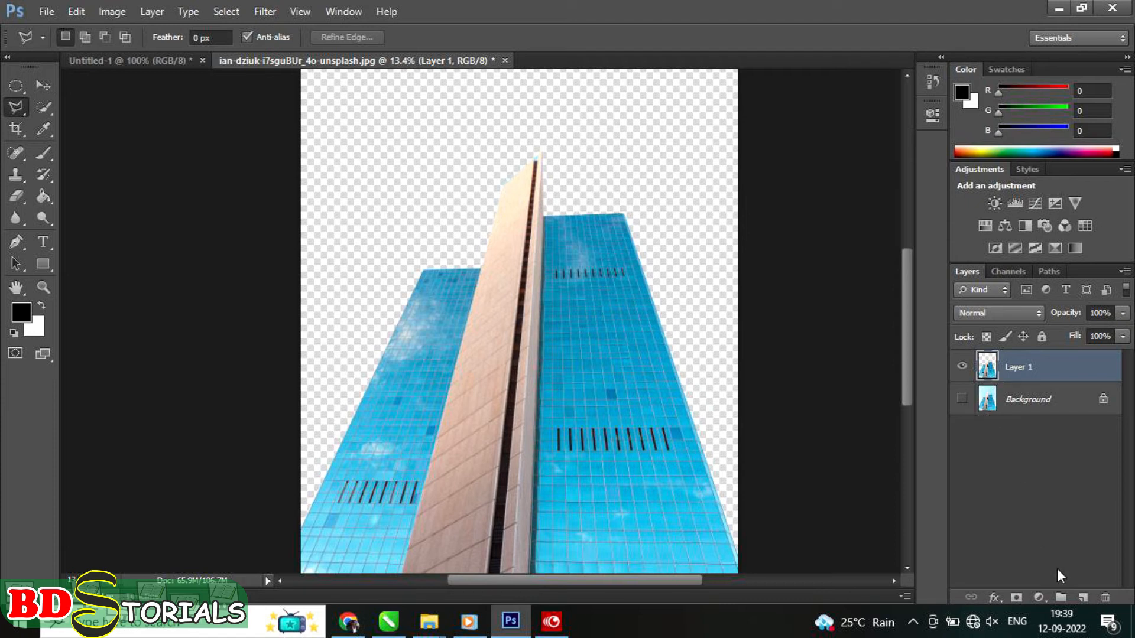
pyautogui.click(1083, 598)
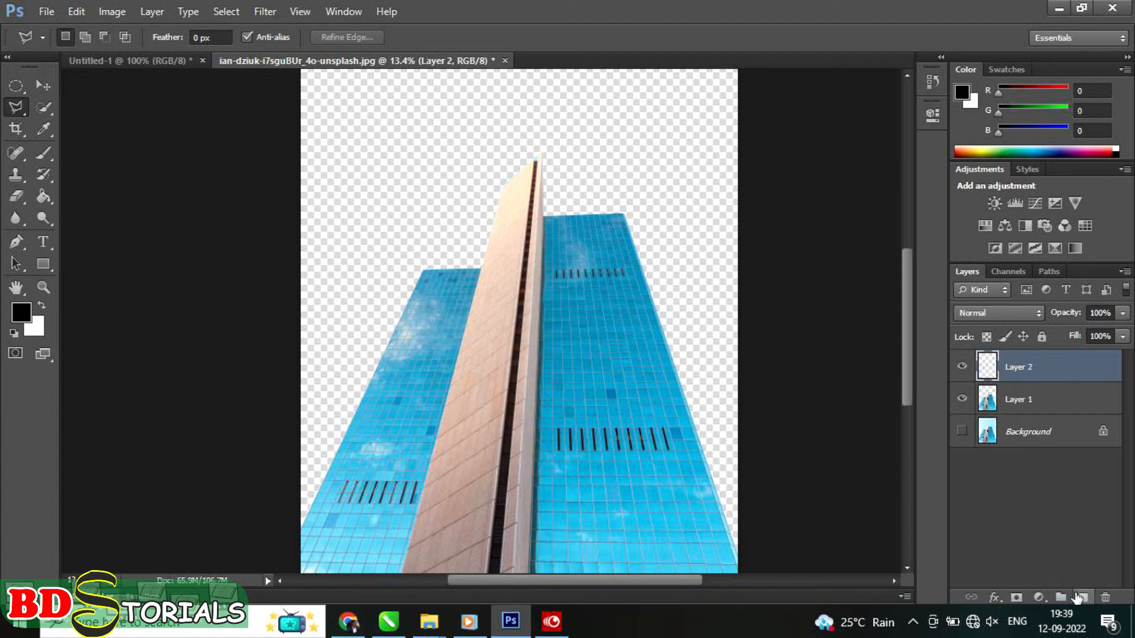
pyautogui.moveTo(1031, 370); pyautogui.dragTo(1027, 407)
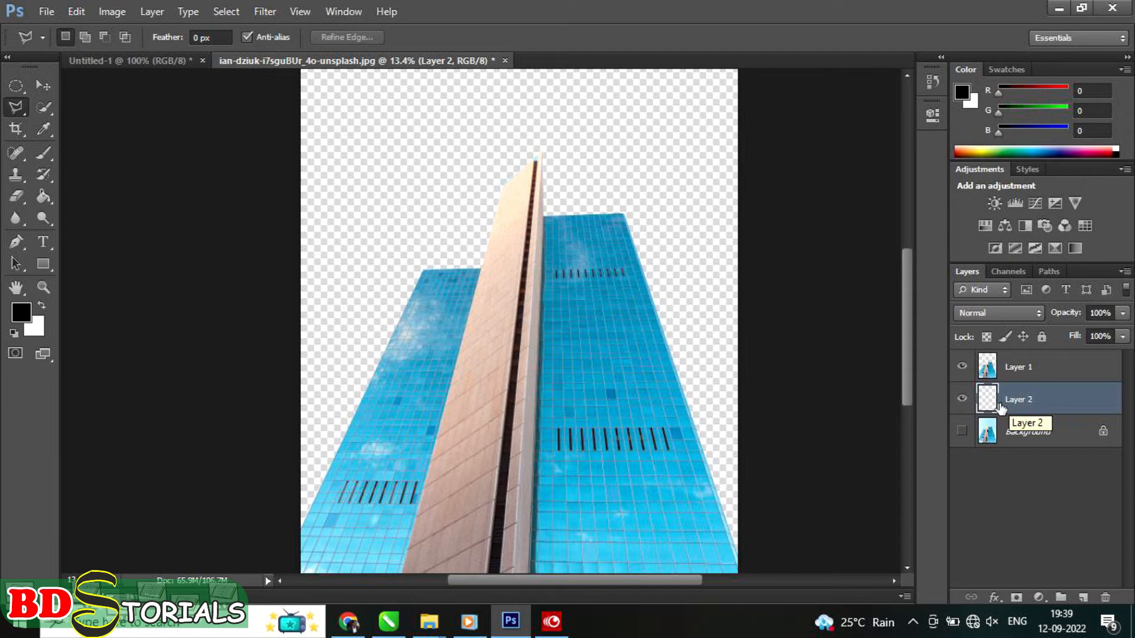
pyautogui.hotkey('alt', 'BackSpace')
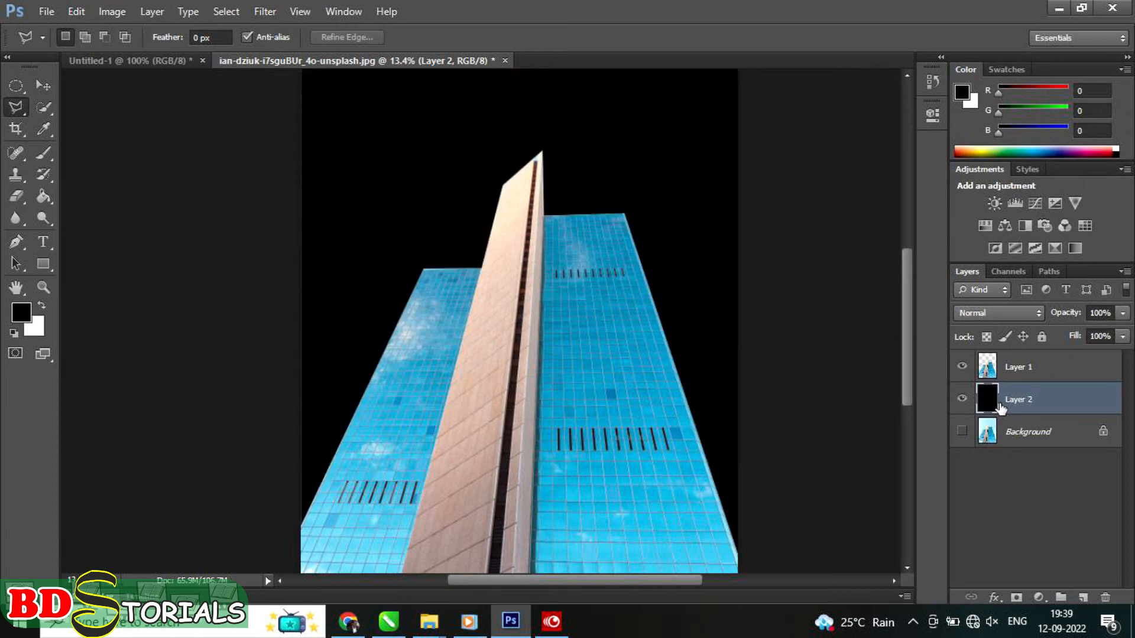
# Set the foreground color to light blue #5cb2e8 and fill the layer beneath the building with it.
pyautogui.click(21, 321)
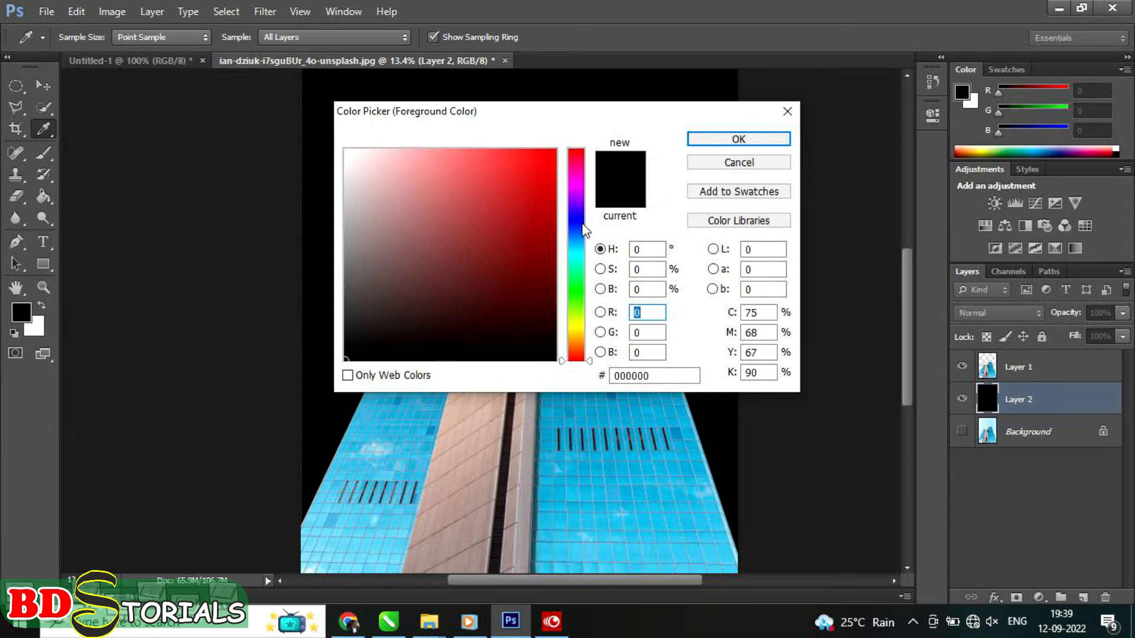
pyautogui.click(579, 241)
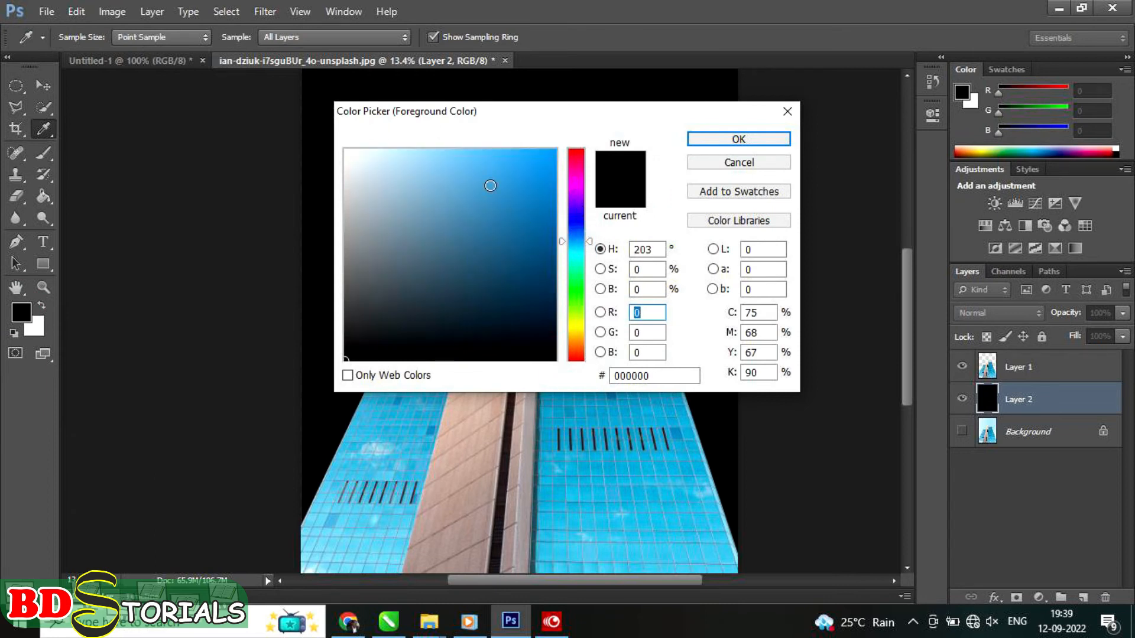
pyautogui.click(469, 161)
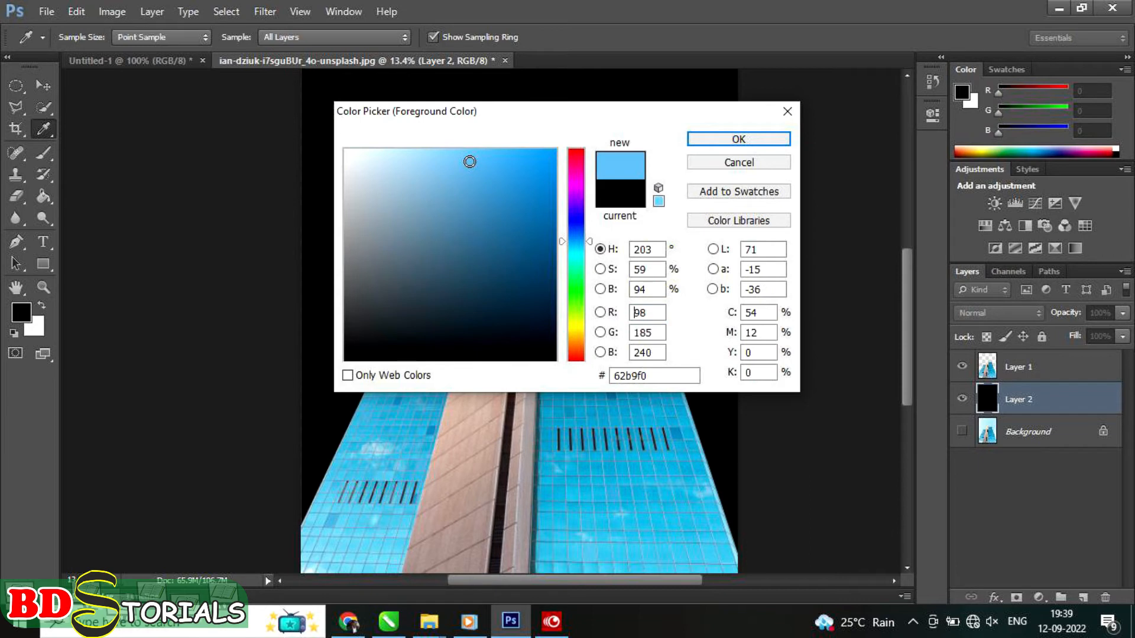
pyautogui.click(471, 168)
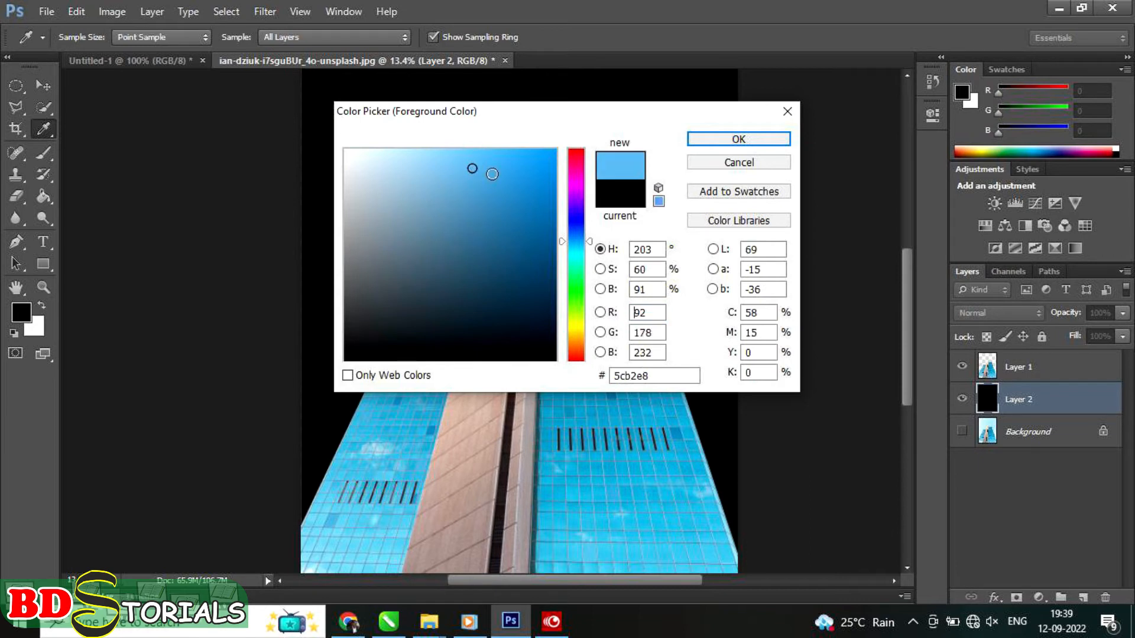
pyautogui.click(747, 145)
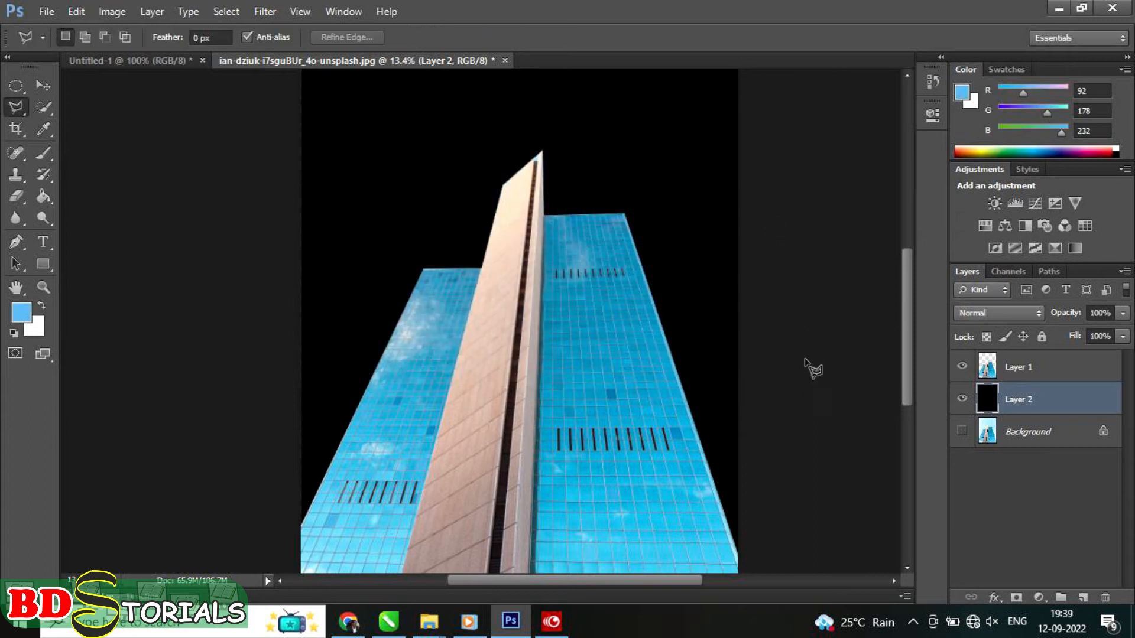
pyautogui.hotkey('alt', 'BackSpace')
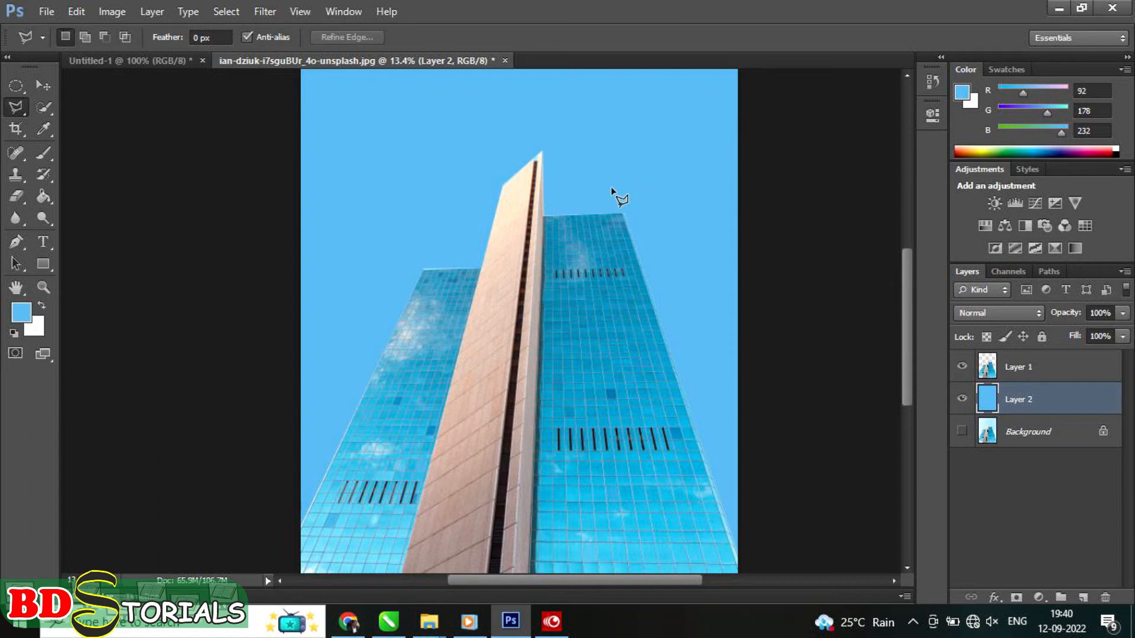
# Compare the cut-out building alone, the original Background photo, and the building over the blue layer by toggling layer visibility.
pyautogui.click(1012, 372)
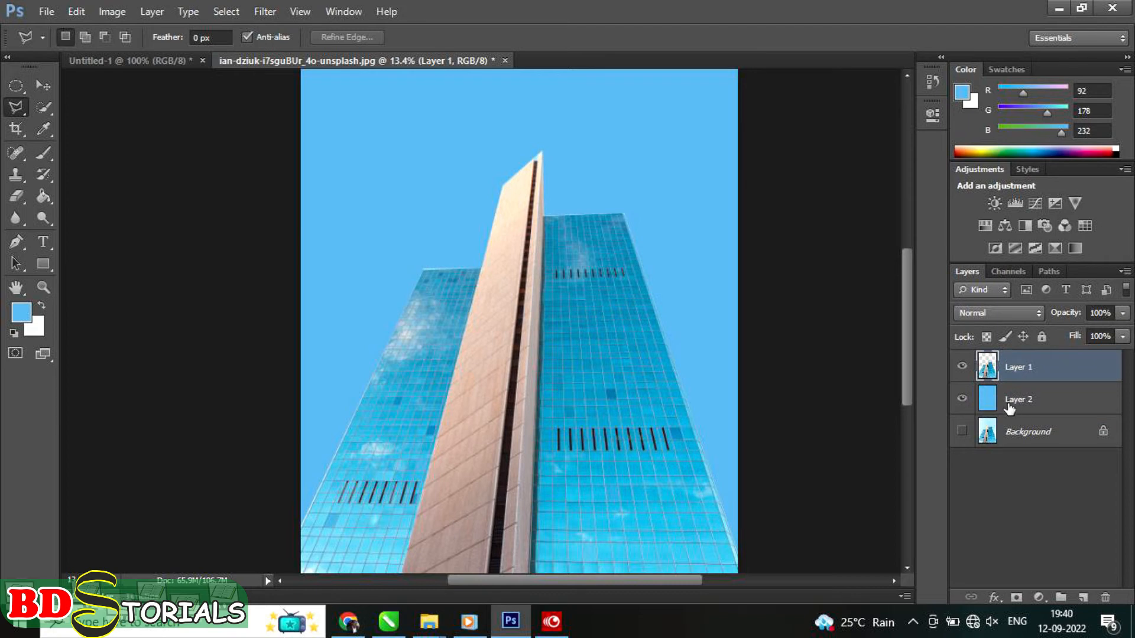
pyautogui.click(962, 399)
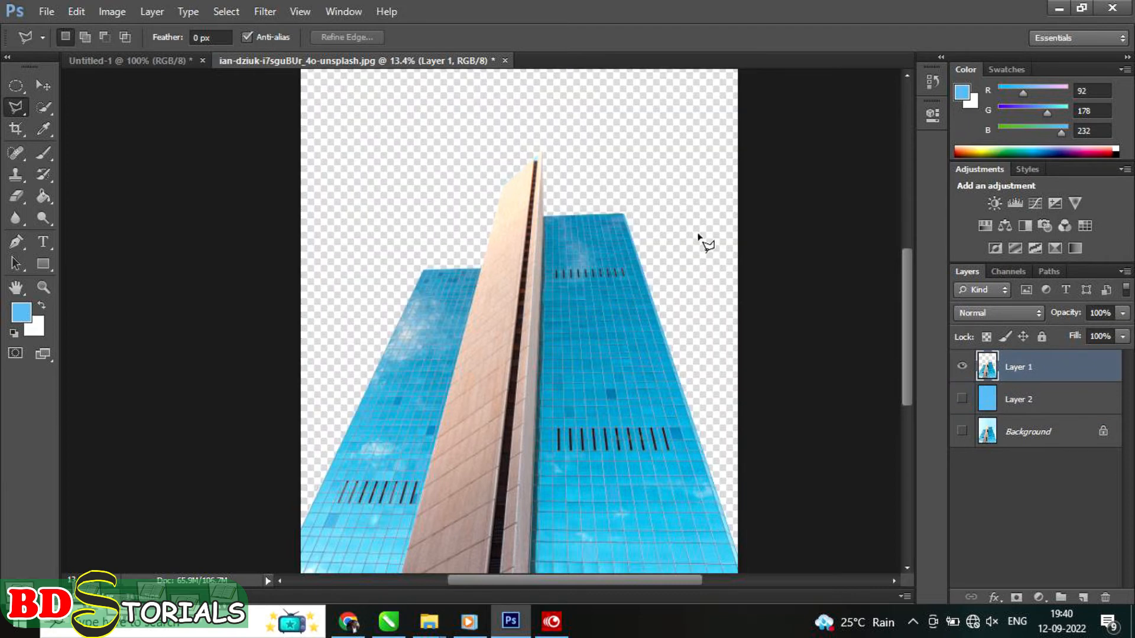
pyautogui.click(962, 366)
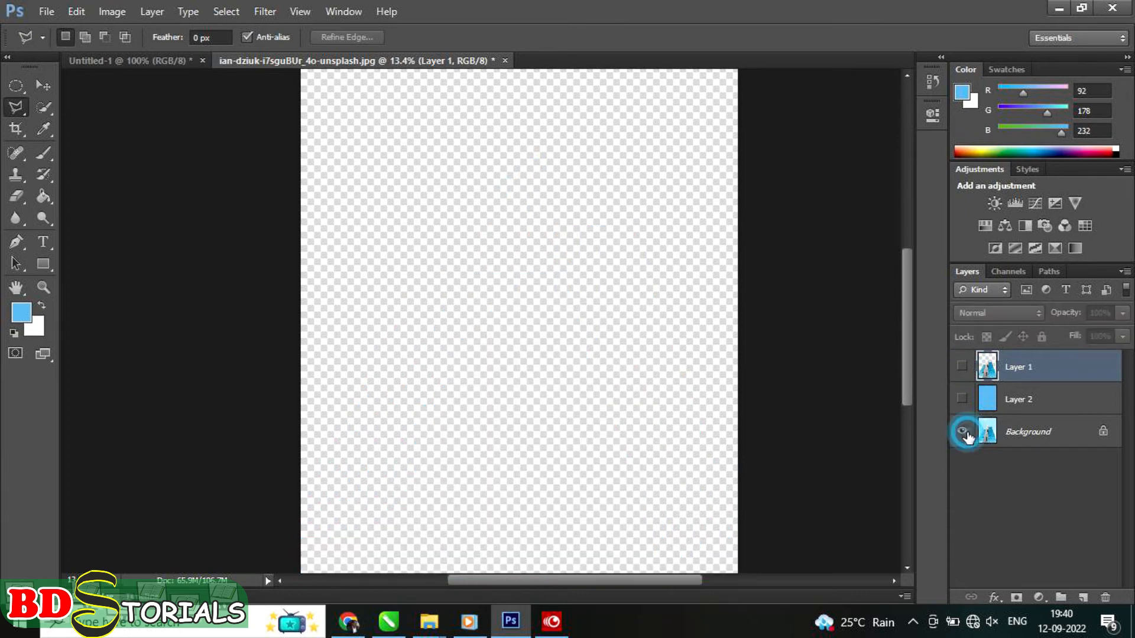
pyautogui.click(962, 431)
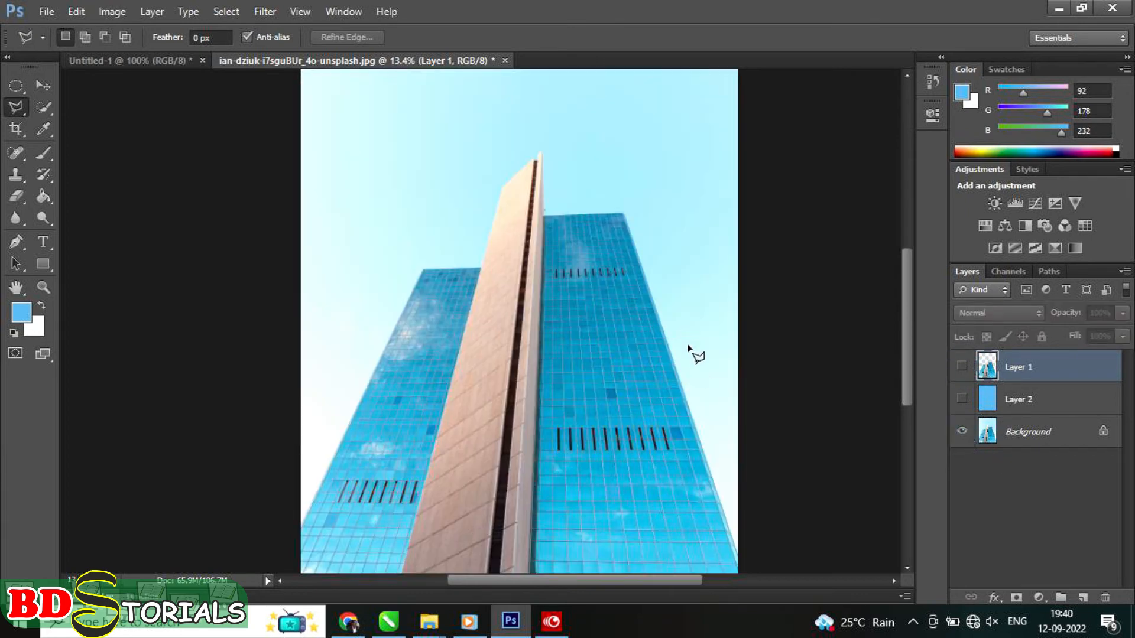
pyautogui.click(961, 430)
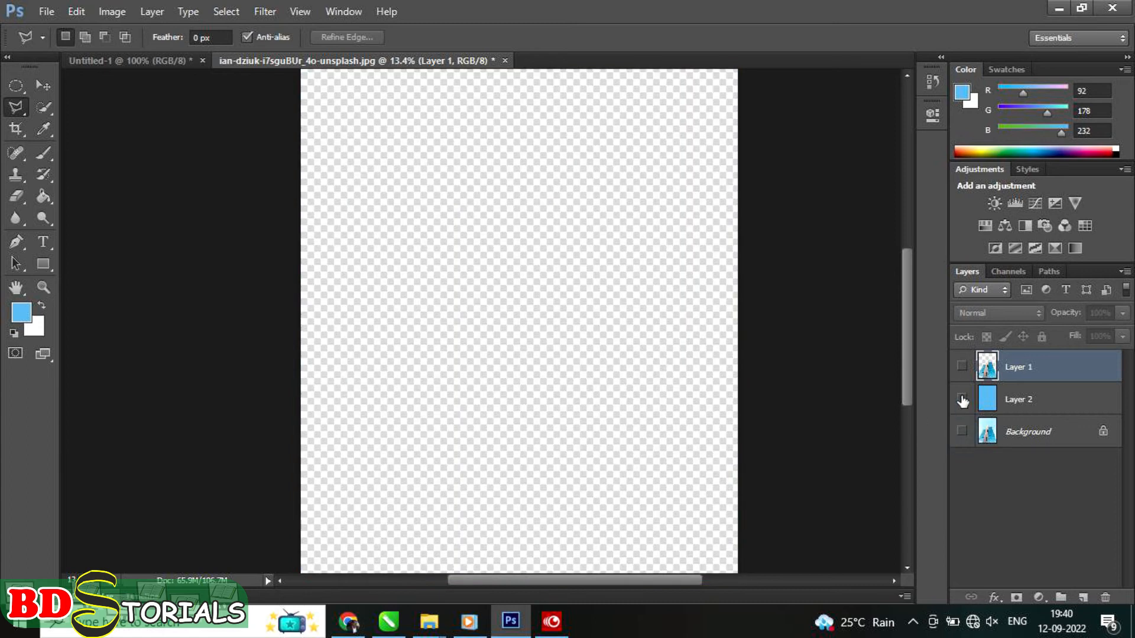
pyautogui.click(961, 399)
pyautogui.click(958, 366)
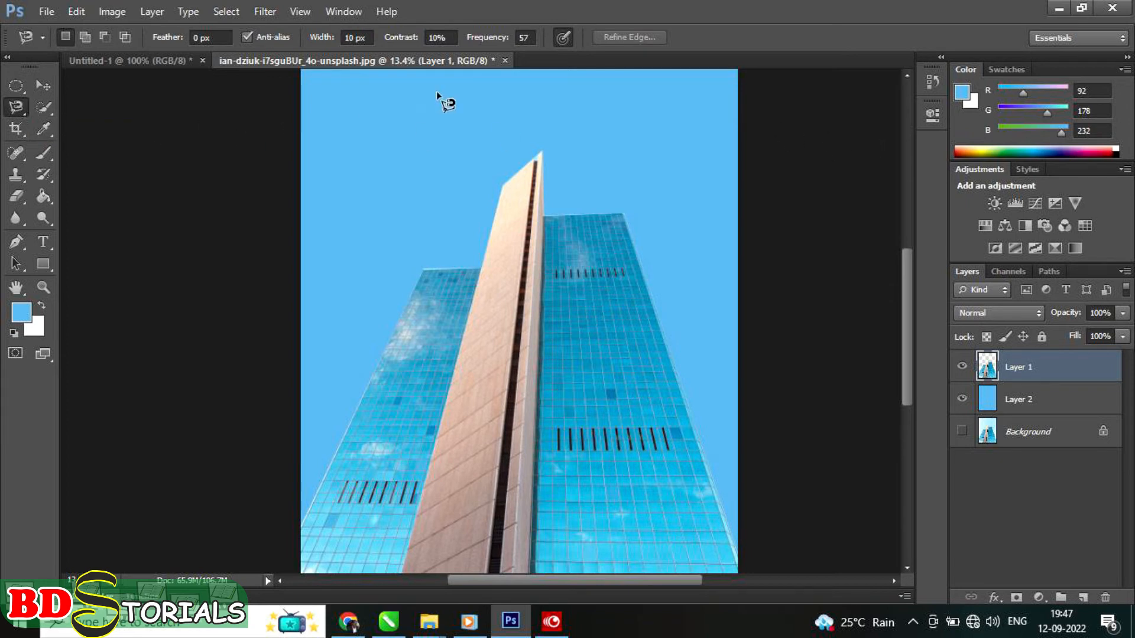
# Close the building photo without saving its changes.
pyautogui.click(505, 61)
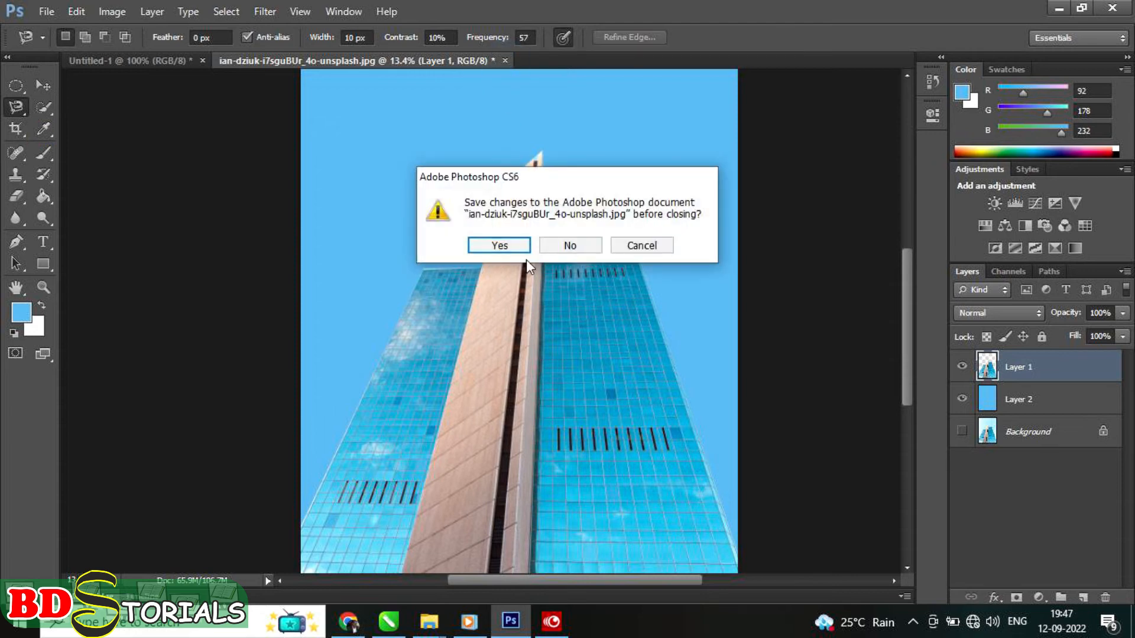
pyautogui.click(569, 246)
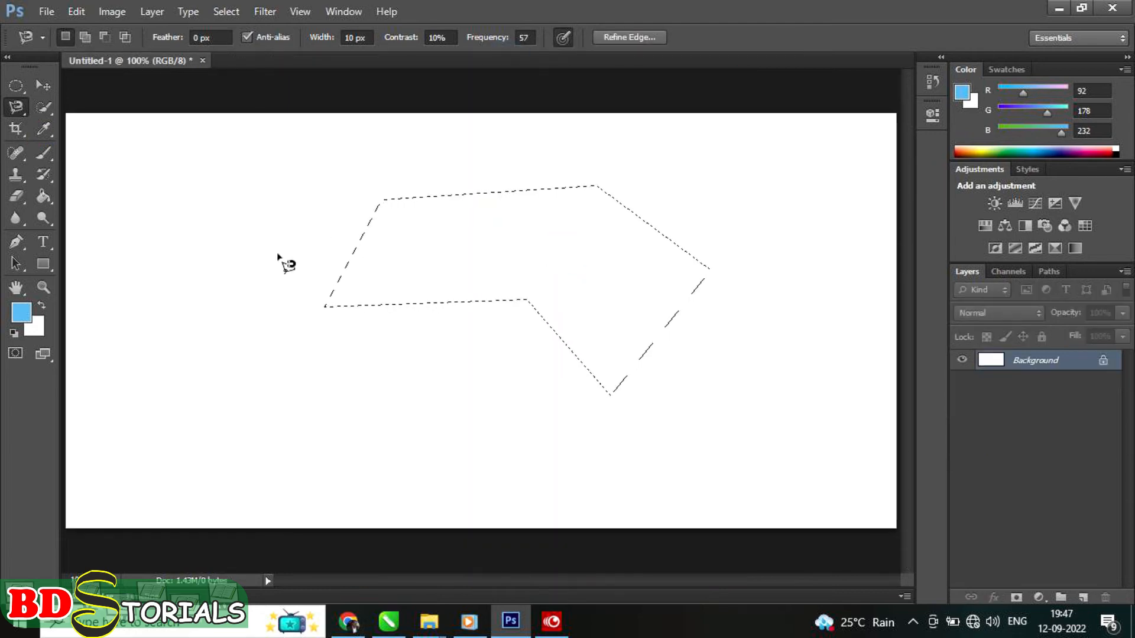
# Start a new Polygonal Lasso outline on the blank canvas, placing seven corner points.
pyautogui.rightClick(24, 115)
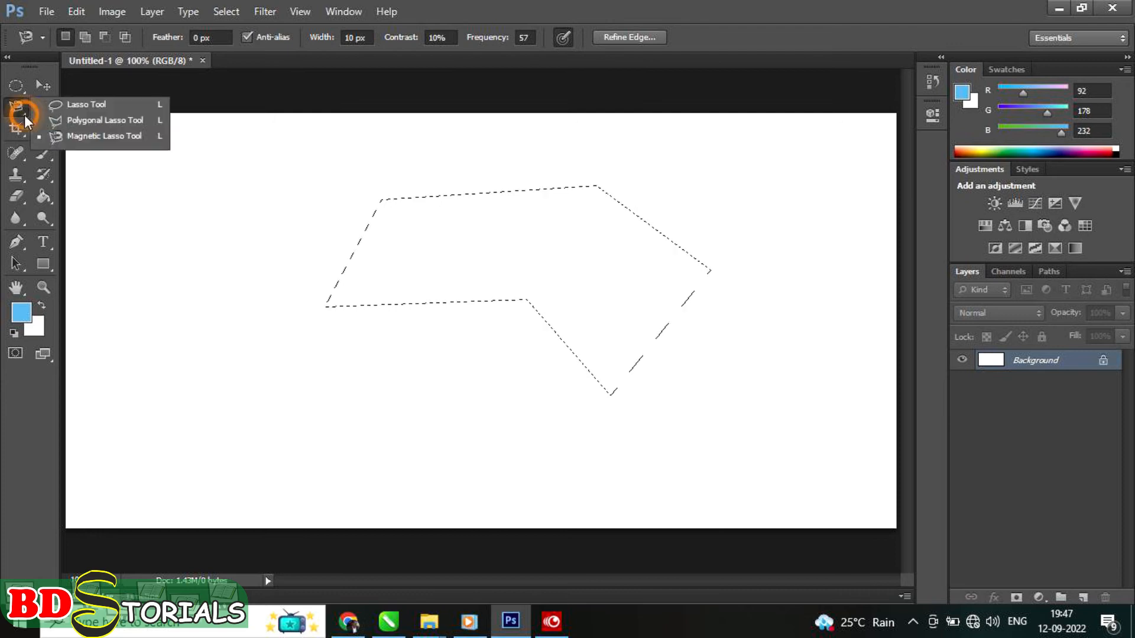
pyautogui.click(68, 122)
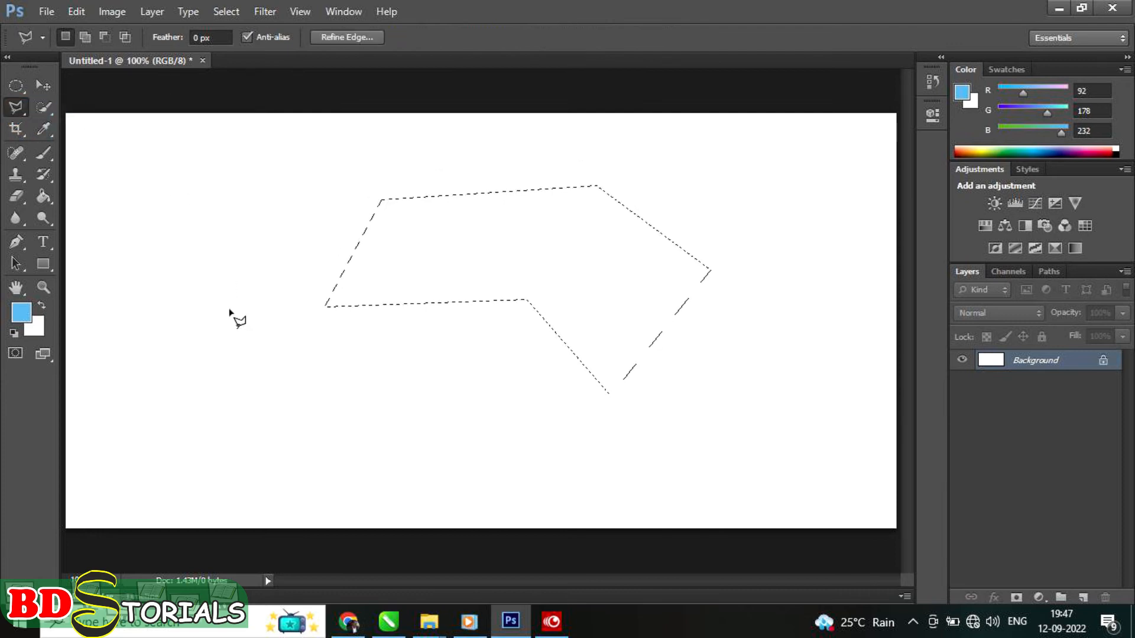
pyautogui.click(125, 333)
pyautogui.click(249, 217)
pyautogui.click(358, 195)
pyautogui.click(459, 211)
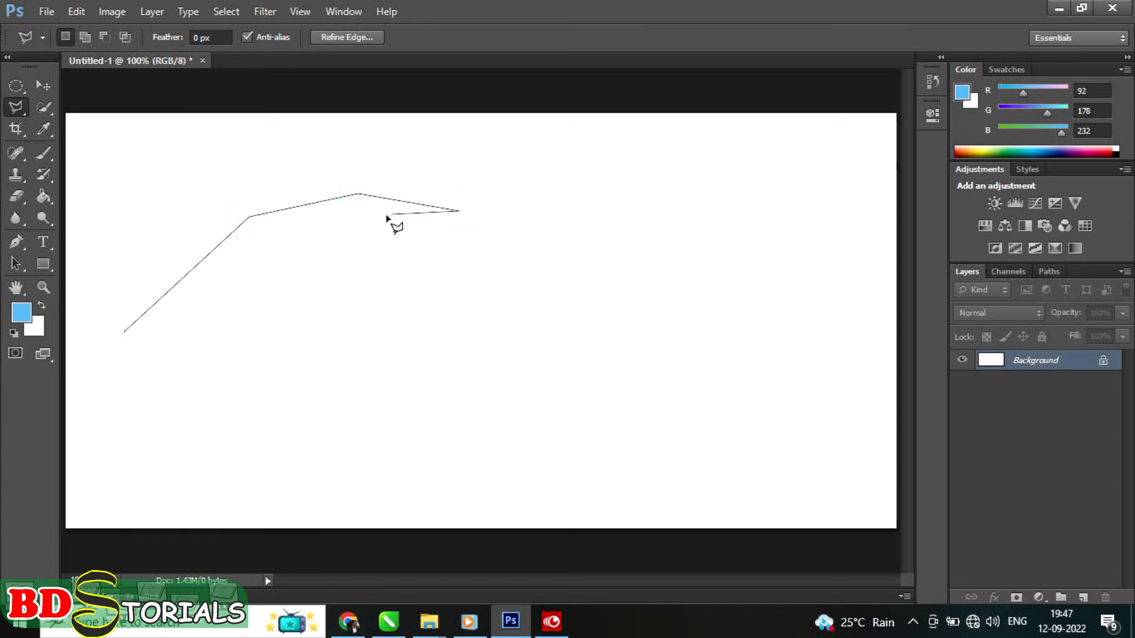
pyautogui.click(325, 223)
pyautogui.click(378, 246)
pyautogui.click(366, 289)
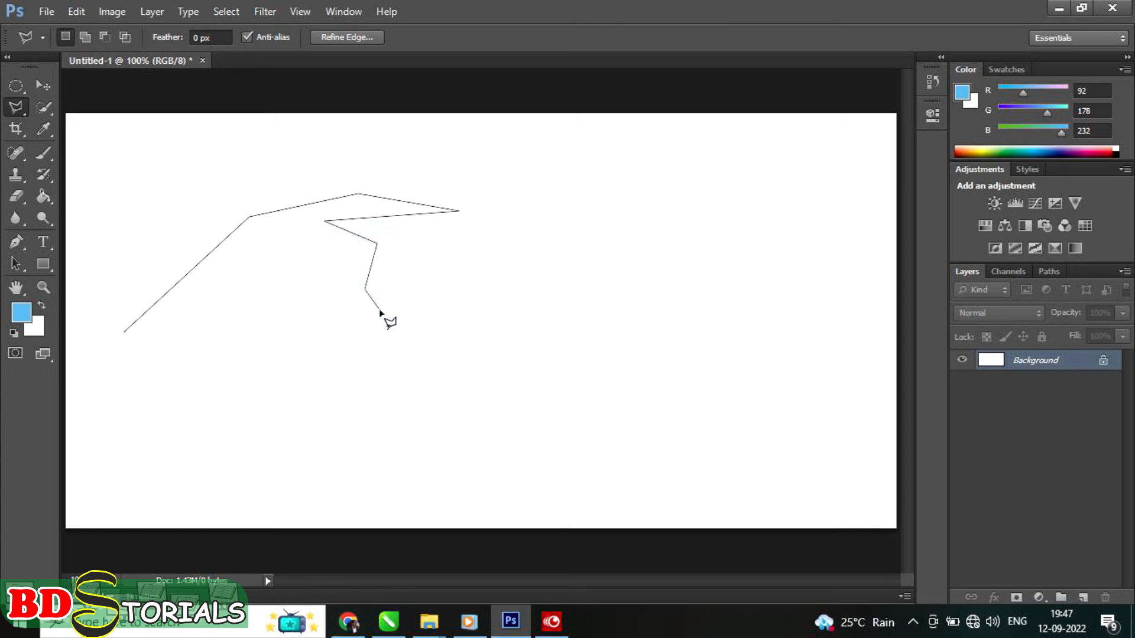
# Remove the last three corner points from the unfinished Polygonal Lasso outline.
pyautogui.click(364, 289)
pyautogui.press('BackSpace')
pyautogui.press('BackSpace')
pyautogui.press('BackSpace')
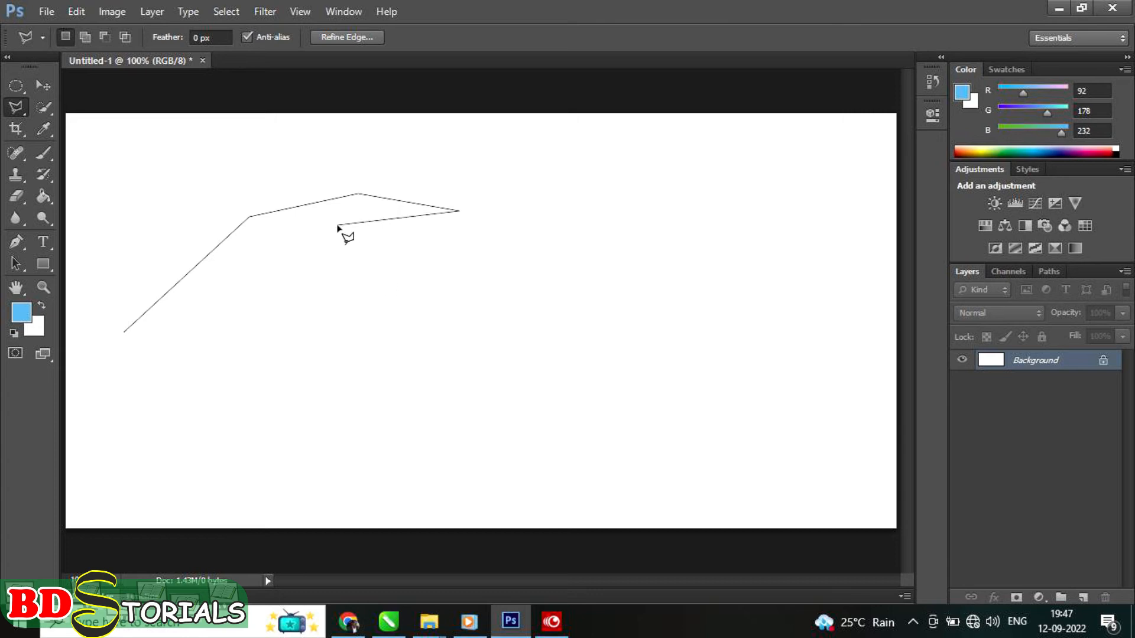
# Continue the polygonal outline down and back along its lower side toward the starting point with seven more corners.
pyautogui.click(468, 300)
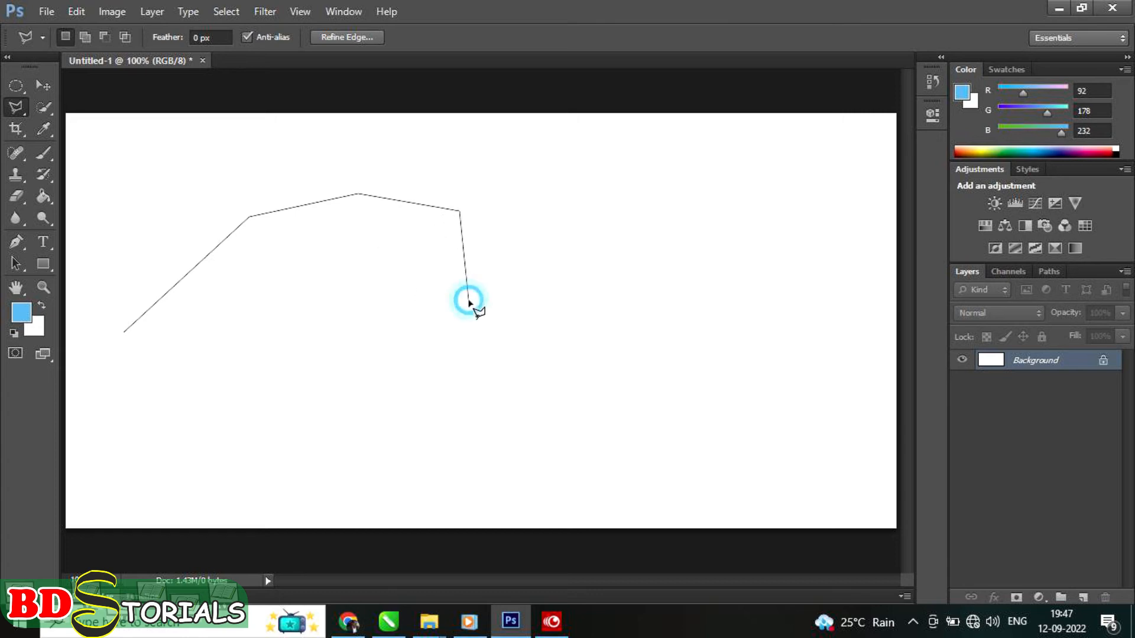
pyautogui.click(417, 336)
pyautogui.click(335, 324)
pyautogui.click(291, 353)
pyautogui.click(204, 367)
pyautogui.click(161, 347)
pyautogui.click(130, 372)
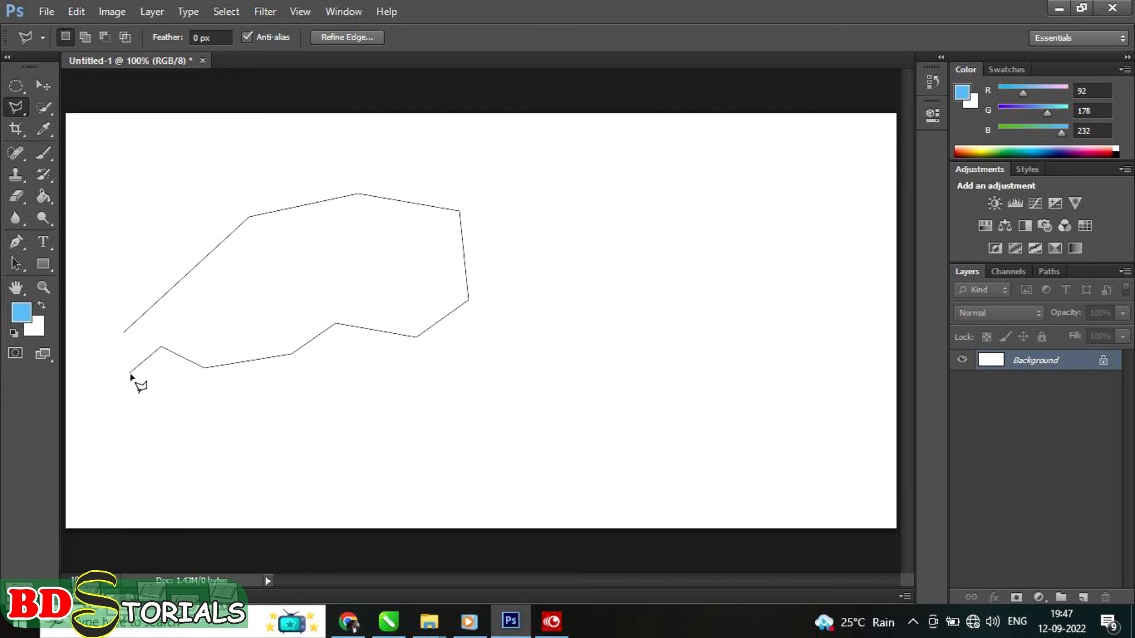
# Replace the outline's last corner with three other points, remove the most recent points, and cancel the unfinished outline.
pyautogui.press('BackSpace')
pyautogui.click(166, 376)
pyautogui.click(142, 389)
pyautogui.click(165, 406)
pyautogui.press('BackSpace')
pyautogui.press('BackSpace')
pyautogui.press('BackSpace')
pyautogui.press('BackSpace')
pyautogui.press('BackSpace')
pyautogui.press('Escape')
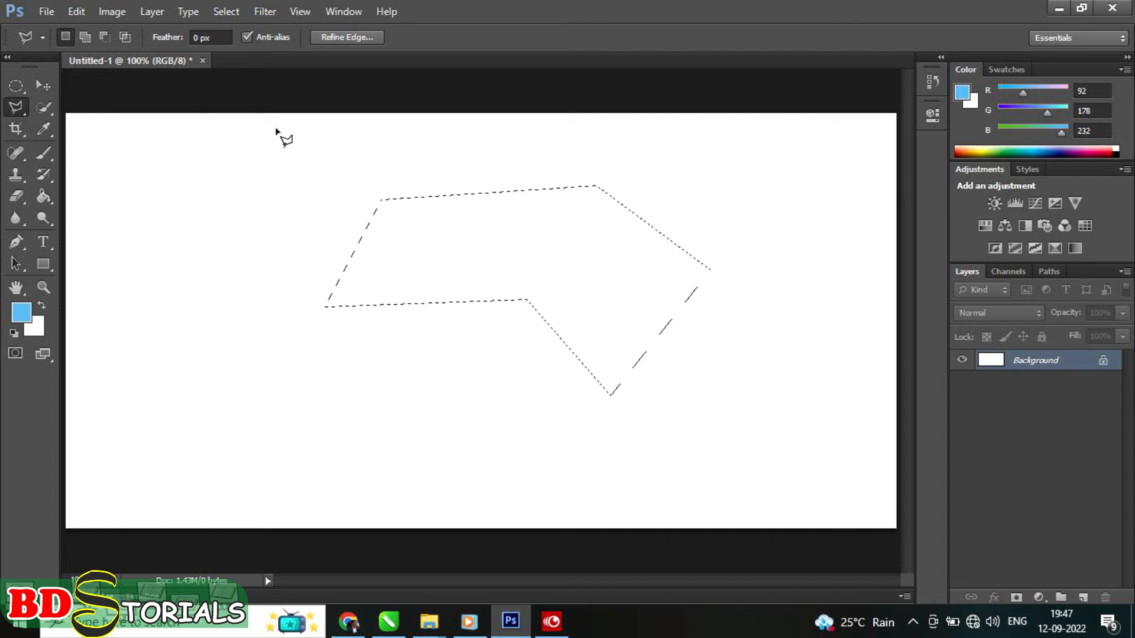
# Switch to the Magnetic Lasso tool and open the orange fruit photo from the PPI folder in Photoshop.
pyautogui.click(24, 113)
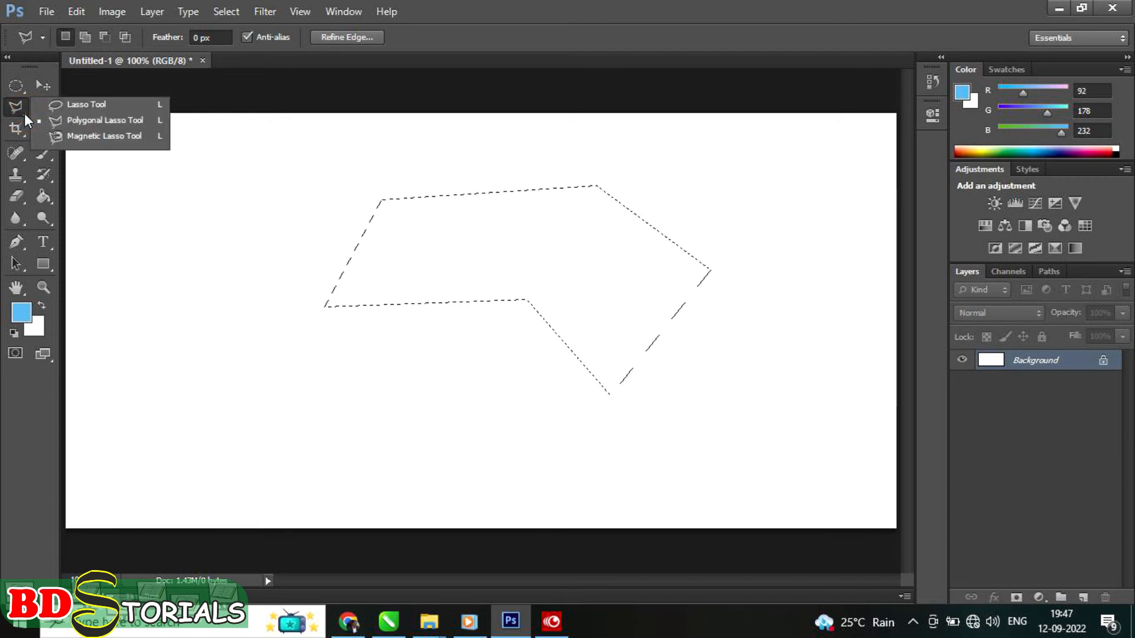
pyautogui.click(76, 136)
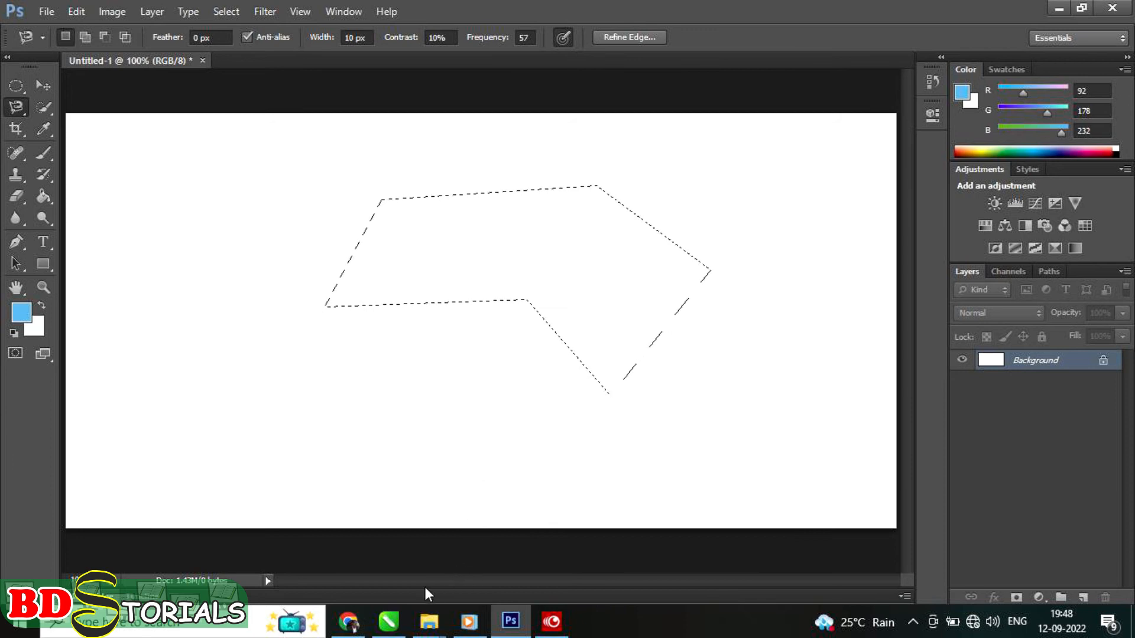
pyautogui.moveTo(420, 631)
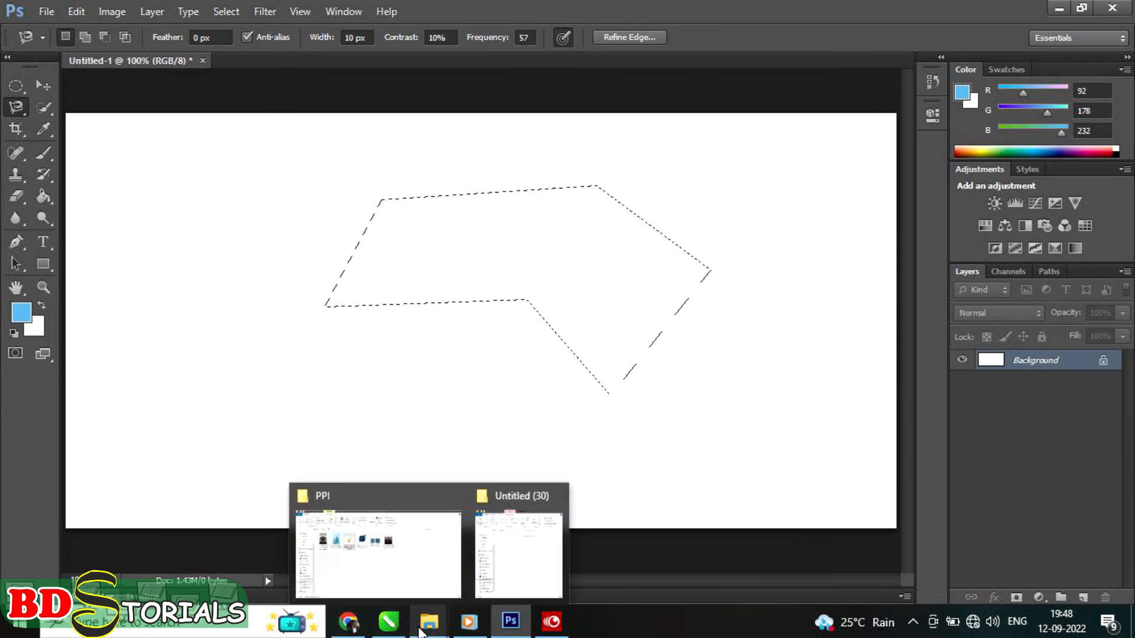
pyautogui.click(417, 576)
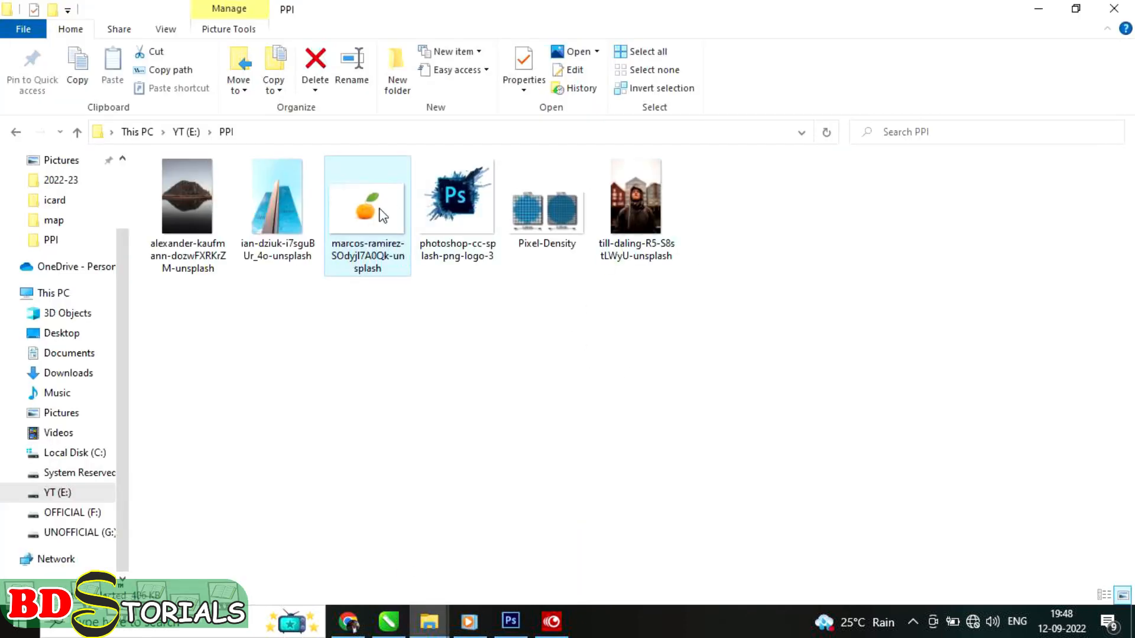
pyautogui.moveTo(382, 216); pyautogui.dragTo(455, 8)
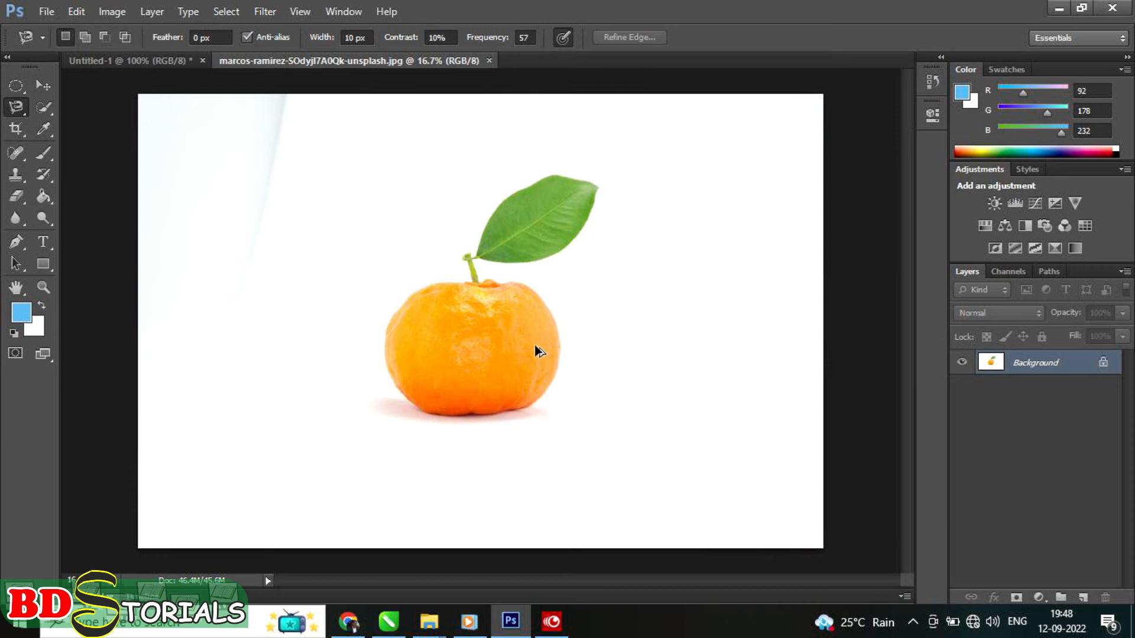
# Enlarge the orange and display the photo in full screen mode without the interface.
pyautogui.scroll(5, 535, 348)
pyautogui.scroll(2, 531, 349)
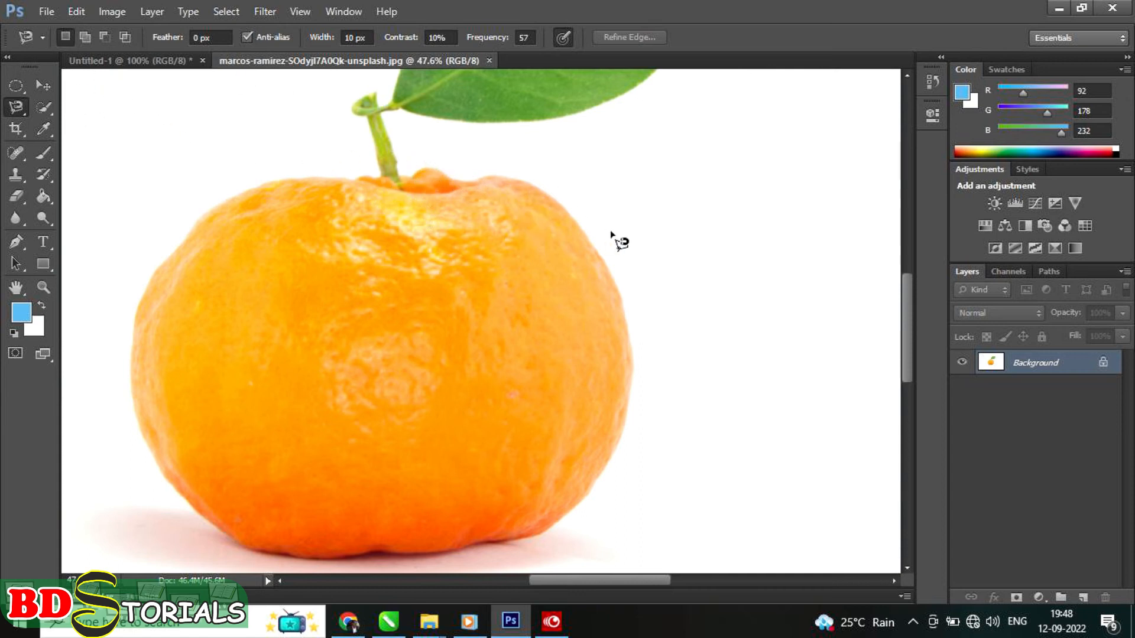
pyautogui.press('f')
pyautogui.press('f')
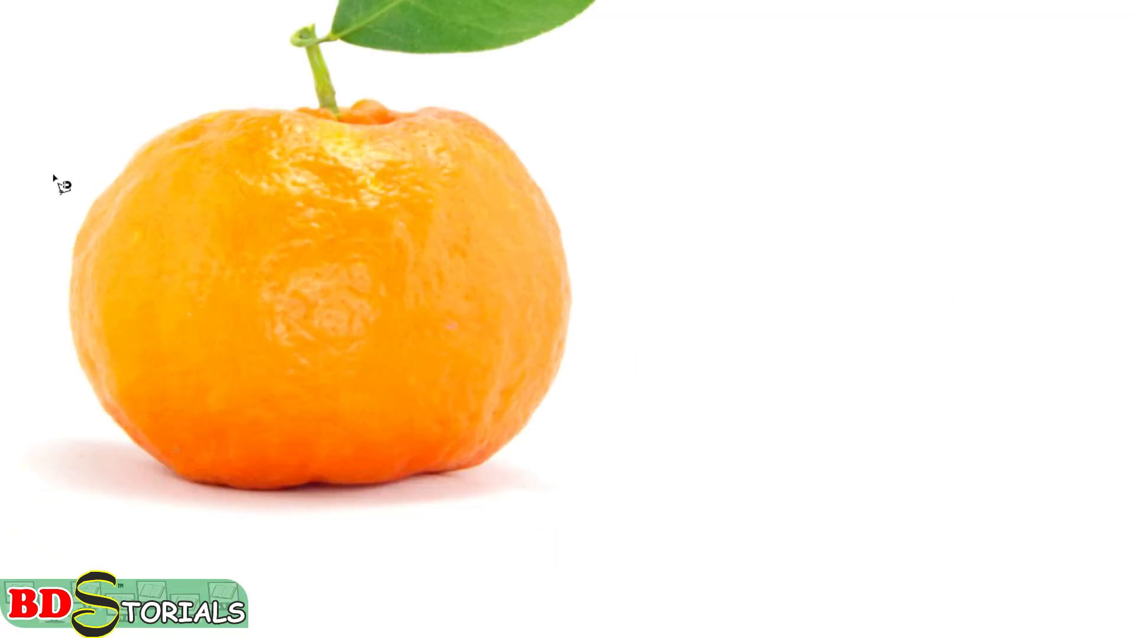
pyautogui.moveTo(15, 208)
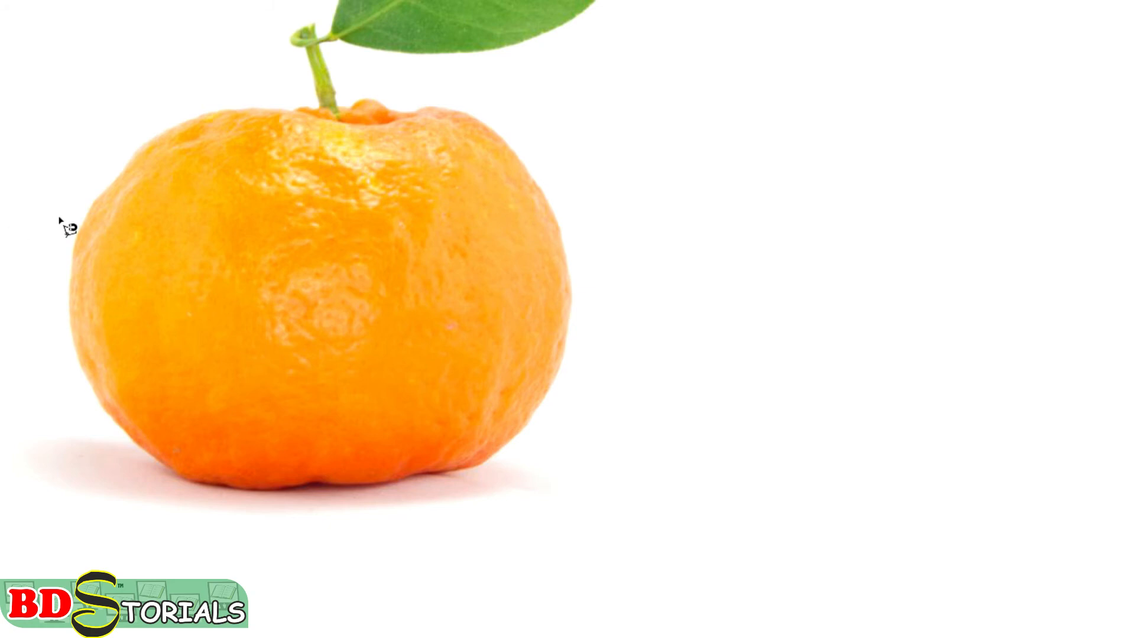